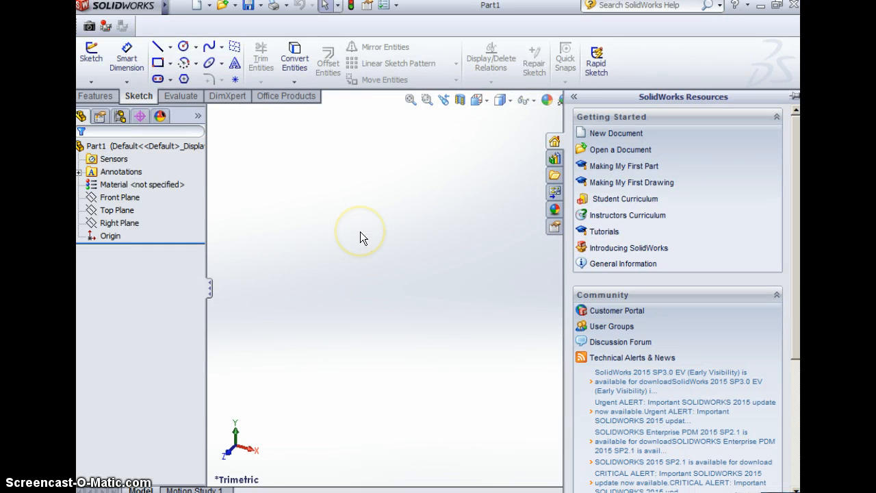
- Sketch an ellipse on the Front Plane centred on the origin, with semi-axes of about 2.2 in horizontally and 0.97 in vertically
left_click_drag(567, 113, 751, 125)
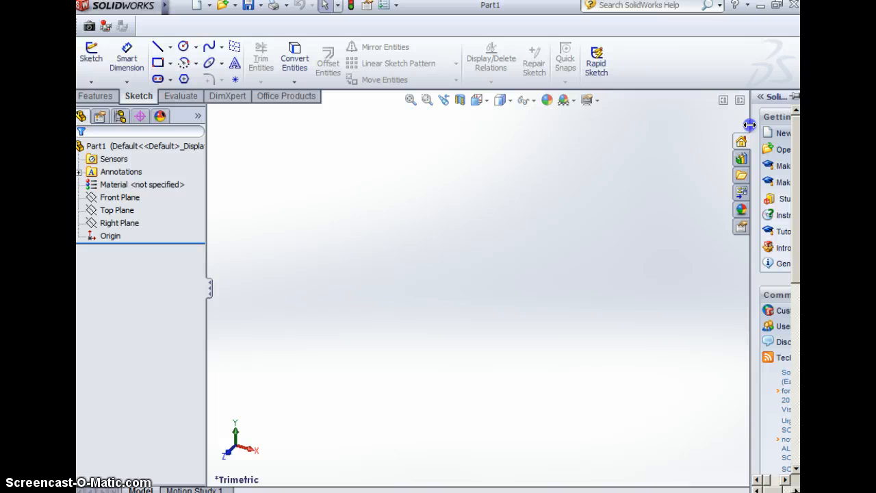
left_click(212, 65)
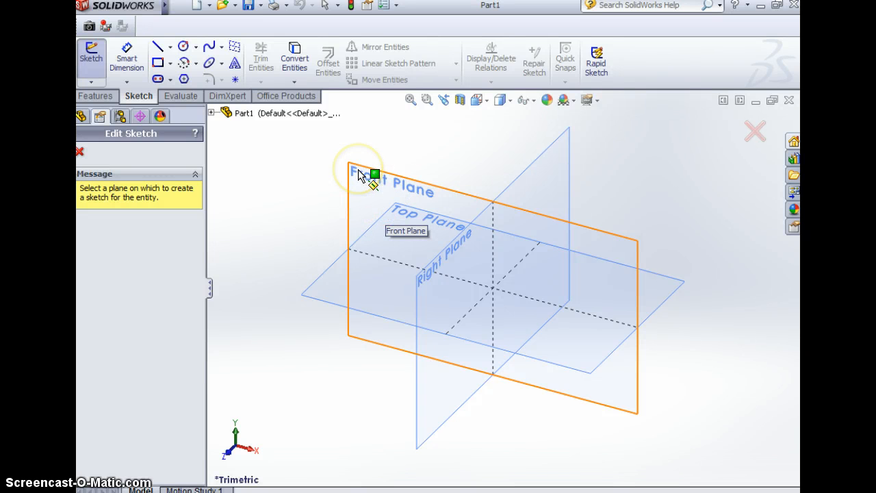
left_click(358, 174)
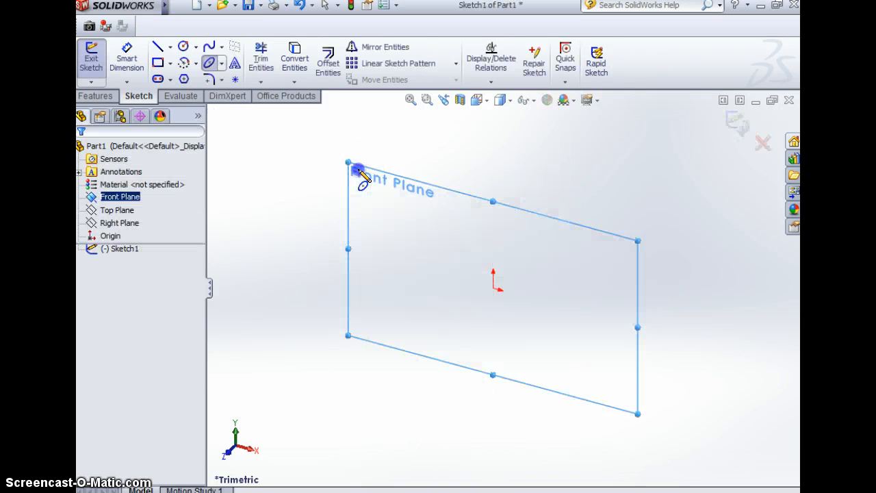
left_click(480, 102)
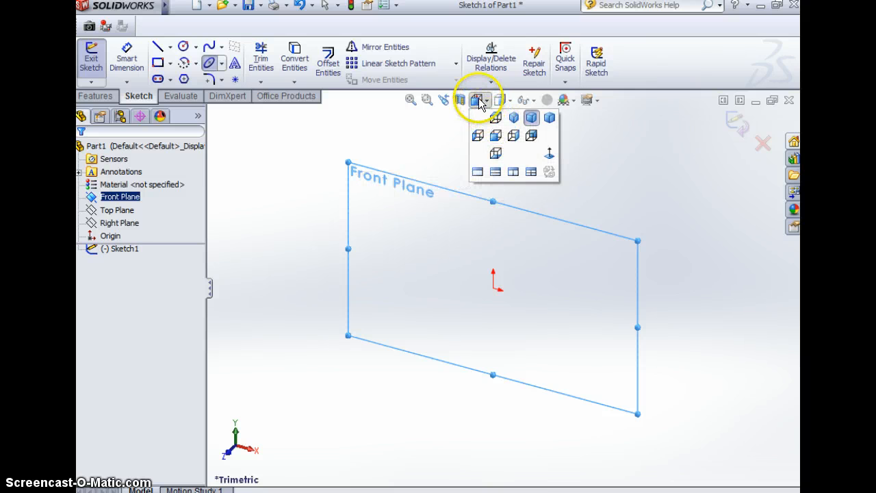
left_click(495, 136)
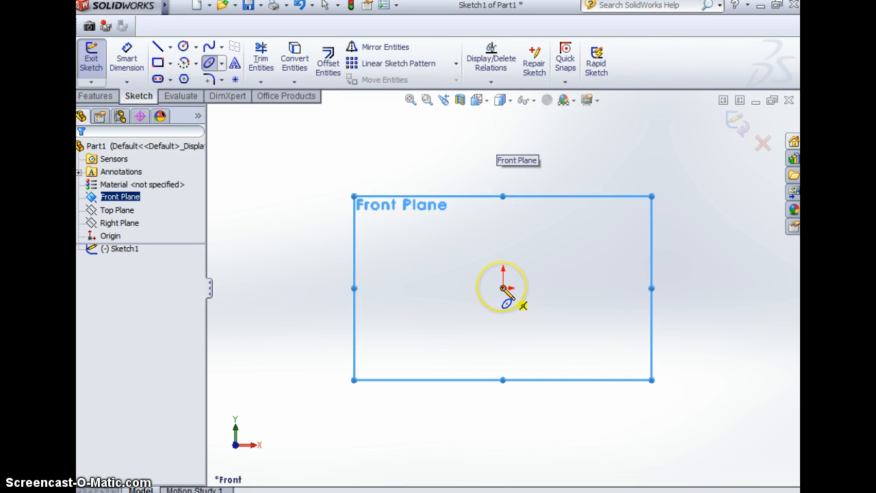
left_click_drag(506, 290, 325, 329)
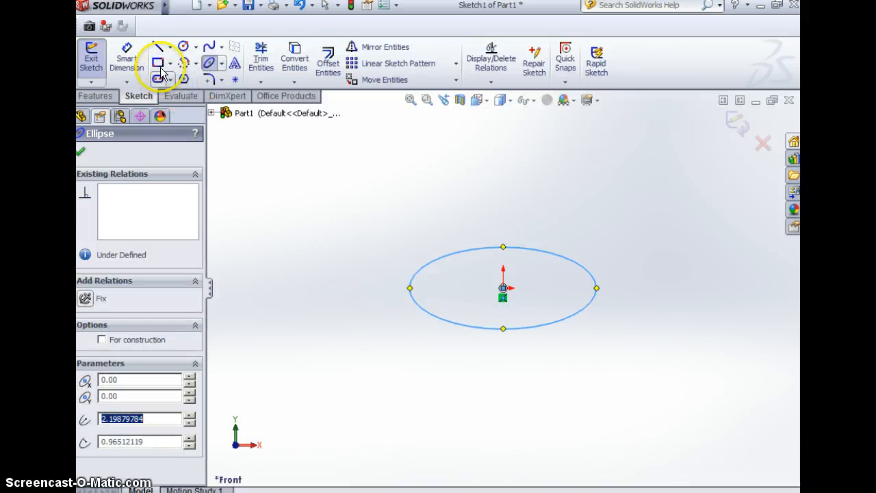
- Dimension the ellipse's horizontal semi-axis from the origin to its left end and set it to 1.5 in
left_click(129, 60)
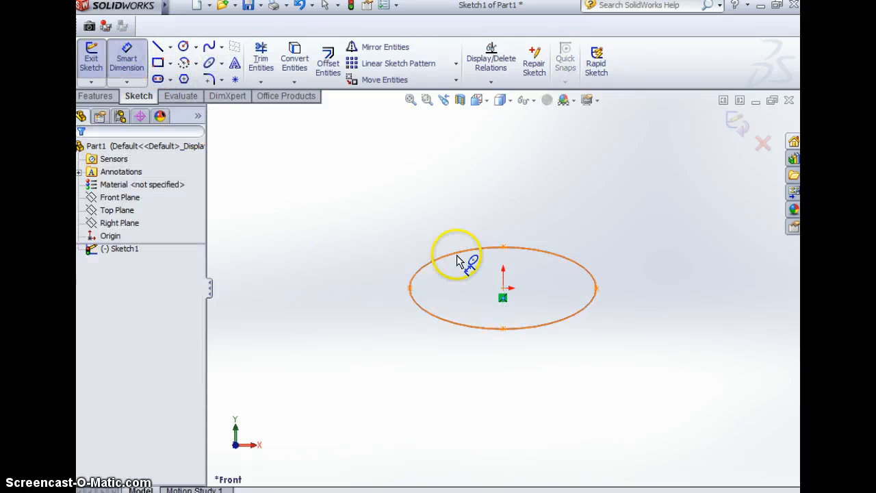
left_click(502, 289)
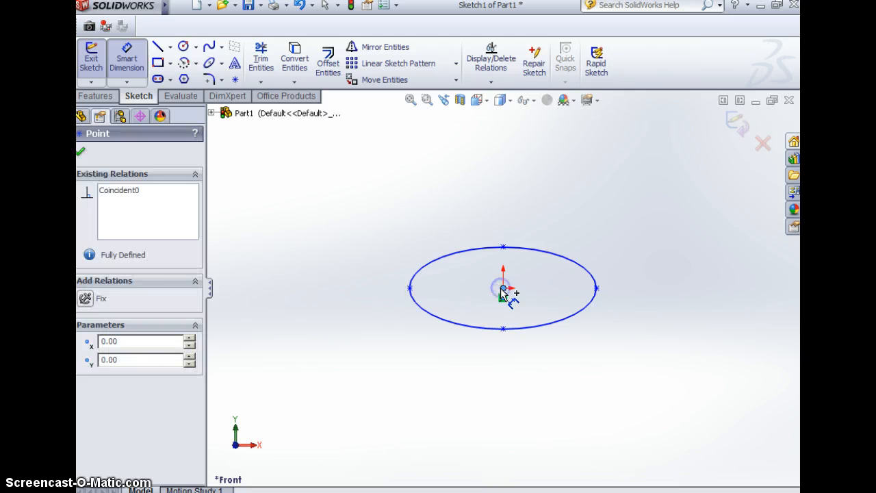
left_click(409, 288)
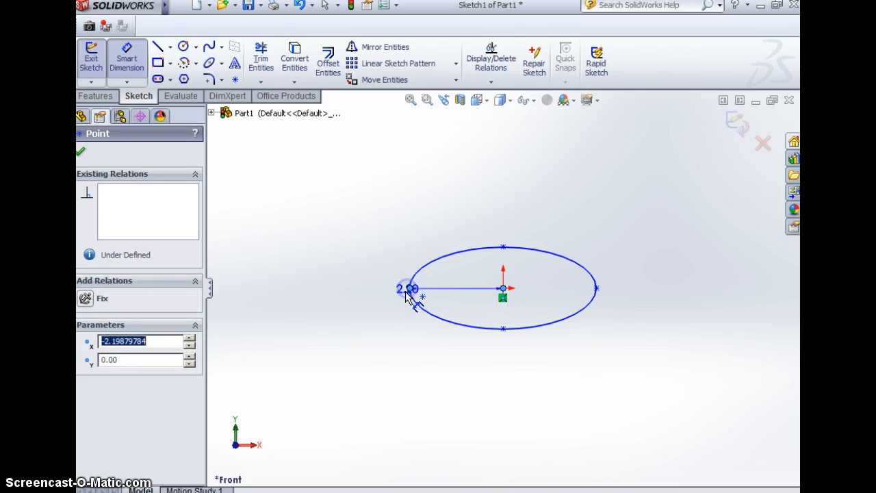
left_click(405, 354)
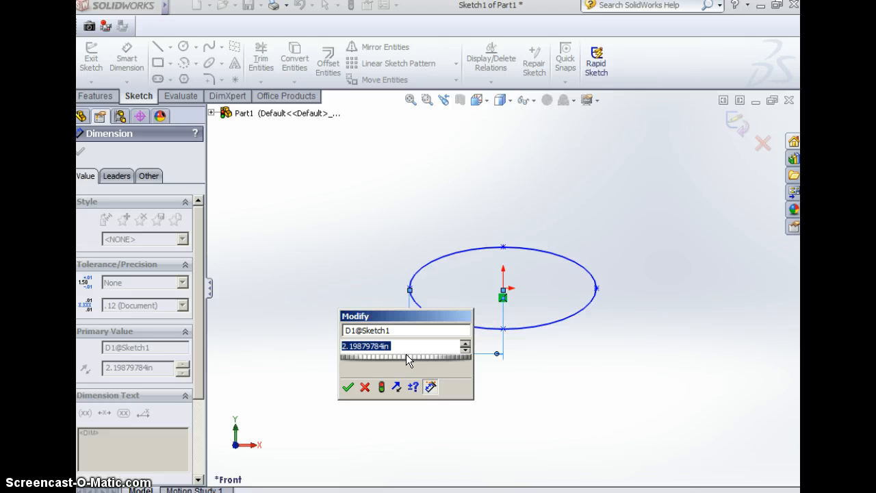
type("1.5")
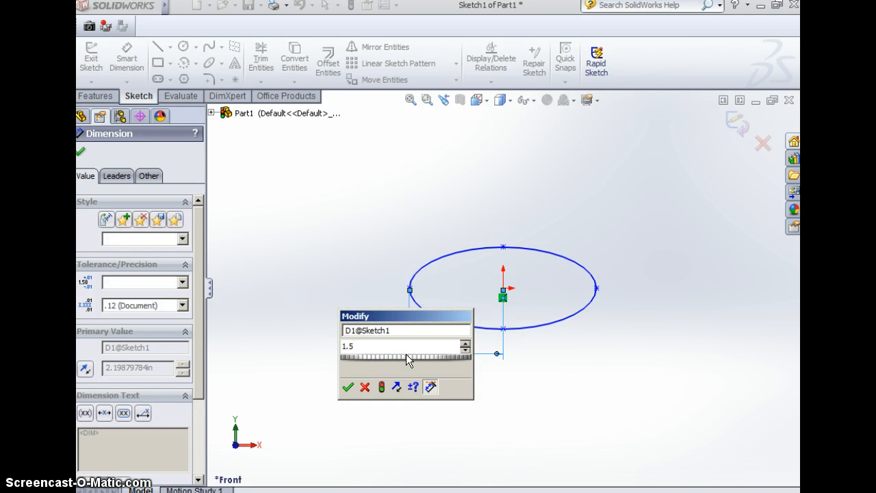
key("Return")
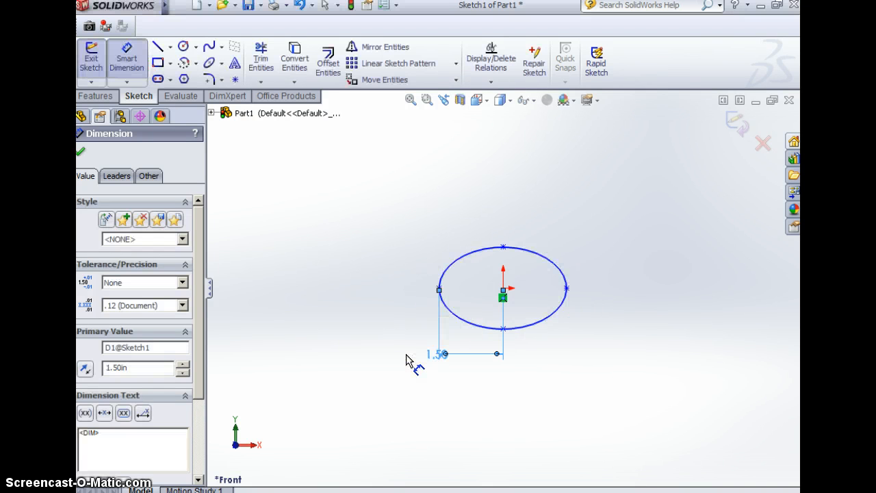
left_click(426, 287)
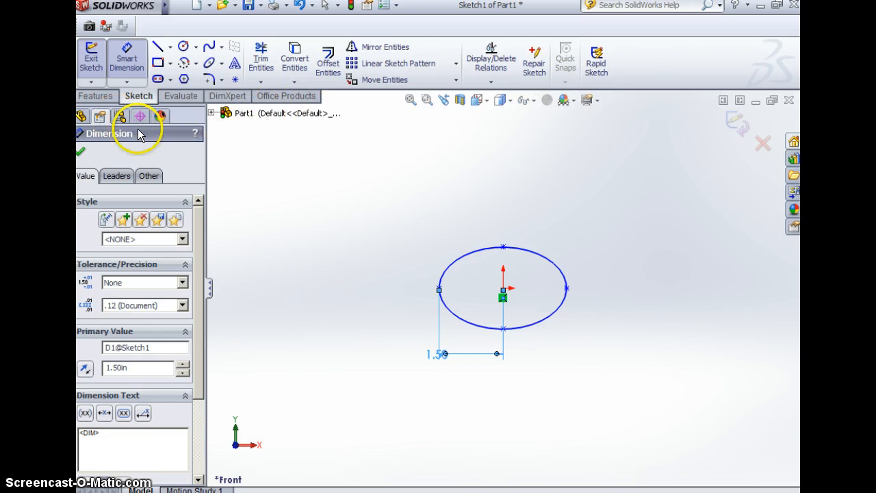
- Extrude the ellipse as a solid boss with a blind depth of 1/8 in
left_click(99, 96)
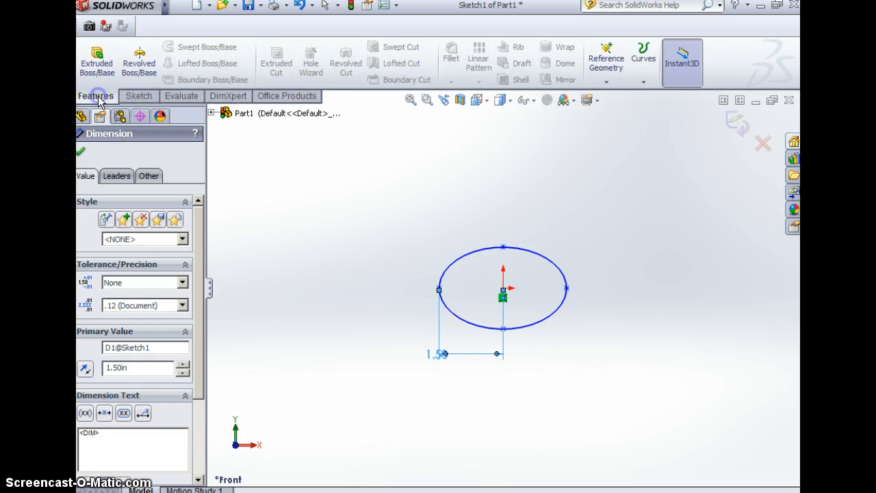
left_click(98, 60)
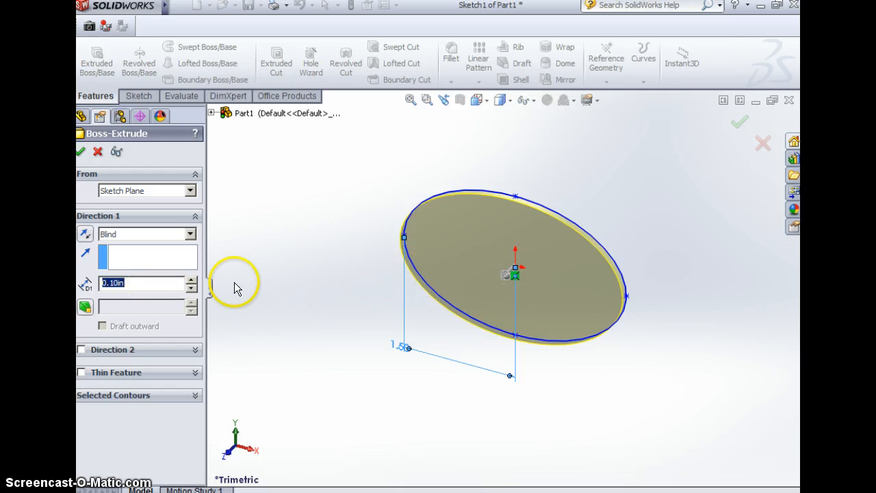
left_click_drag(139, 284, 81, 284)
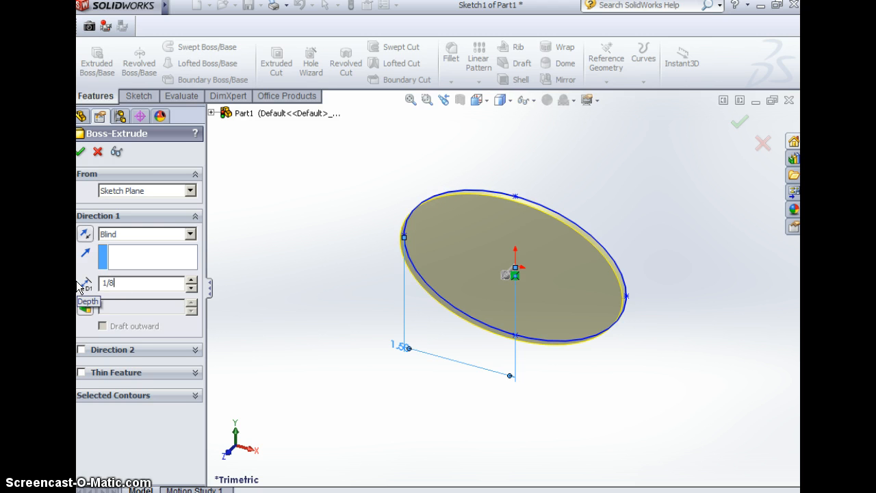
key("Return")
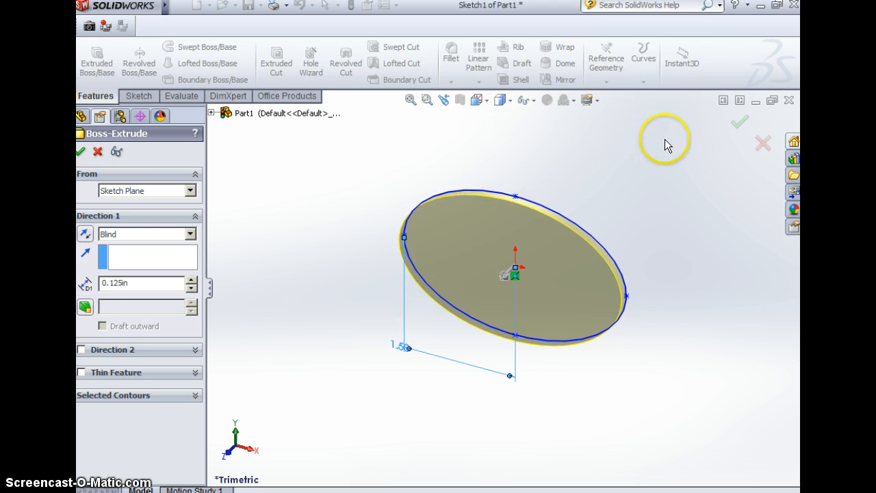
left_click(740, 122)
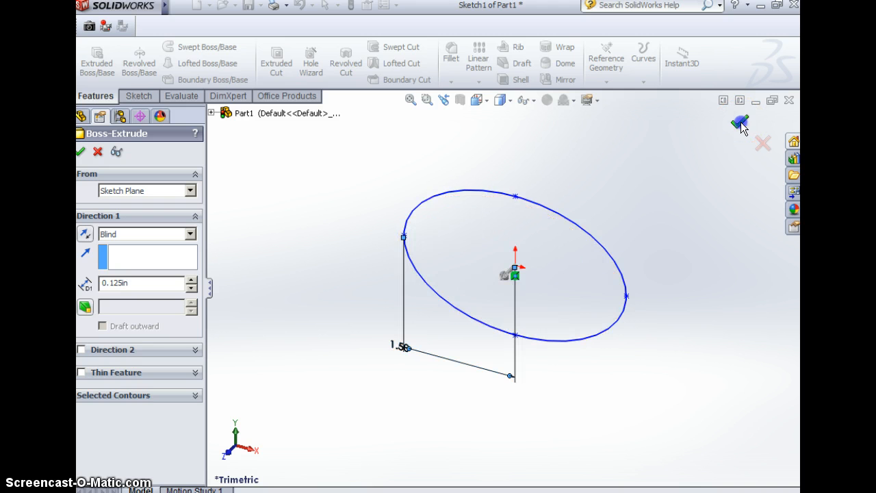
- Sketch a circle of about 0.07 in radius on the plate's front face, level with the origin and about 1.26 in to its left
middle_click_drag(667, 235, 531, 319)
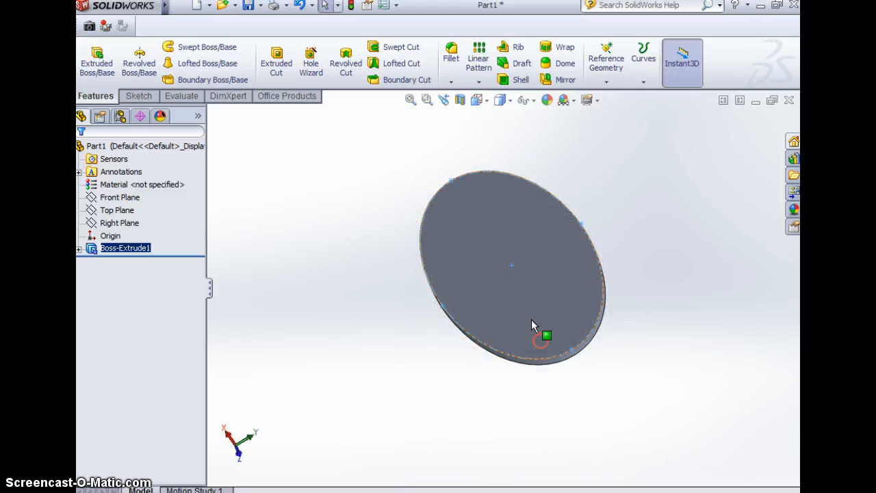
left_click(488, 103)
left_click(490, 135)
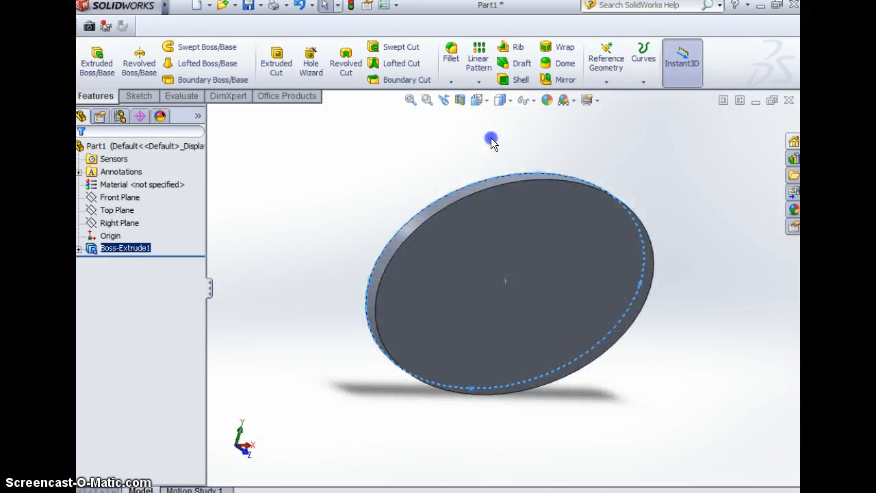
left_click(446, 203)
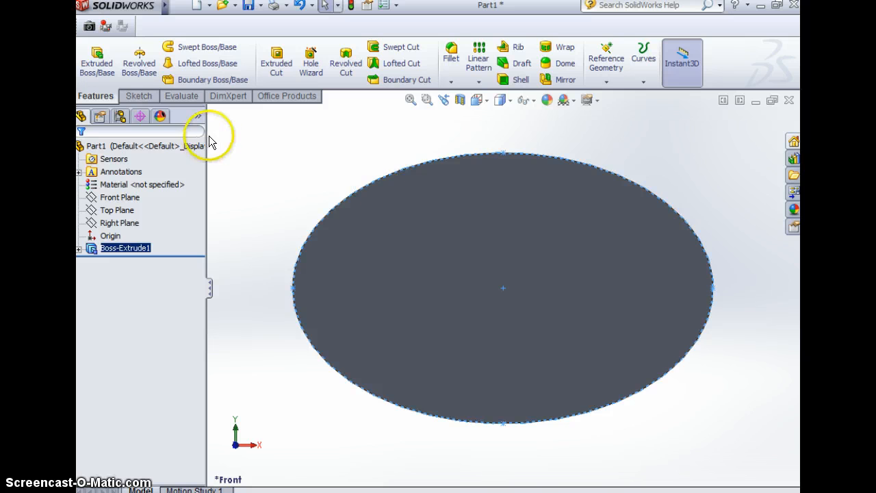
left_click(138, 97)
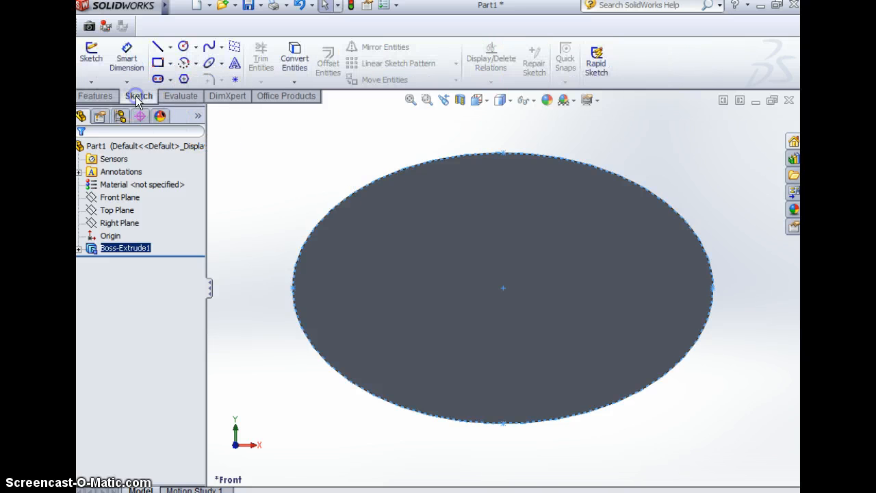
left_click(182, 47)
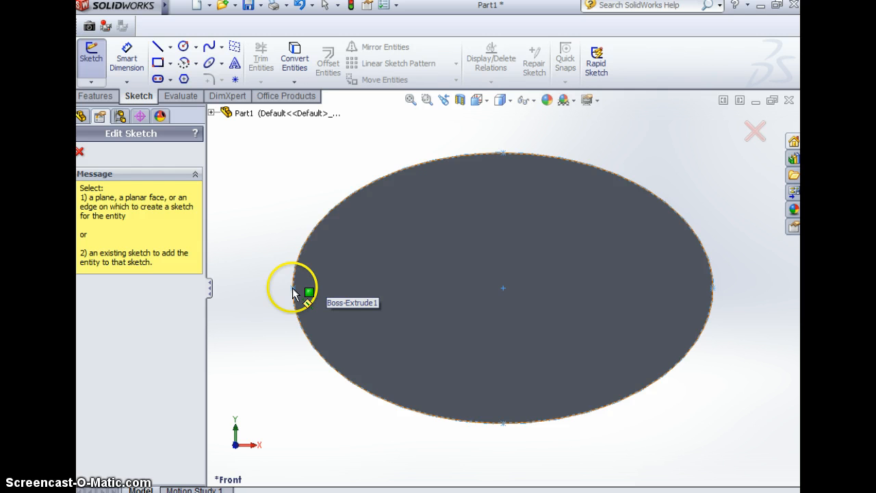
left_click(332, 292)
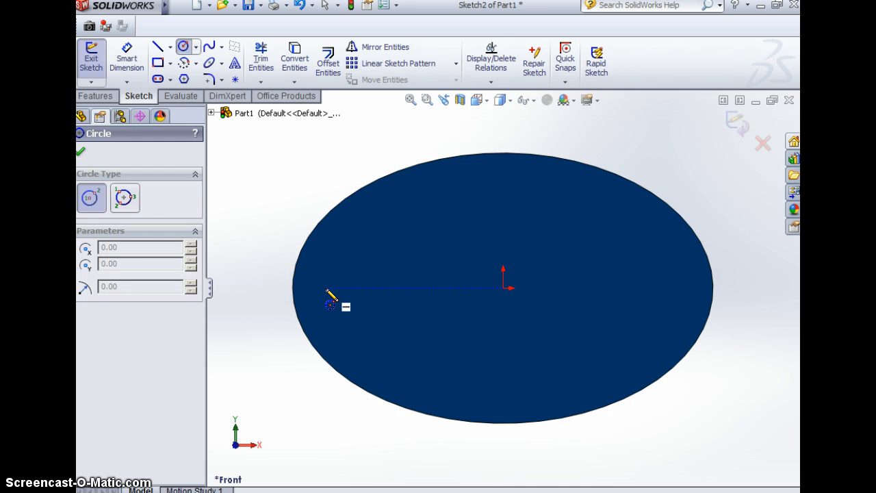
left_click(327, 289)
left_click(332, 298)
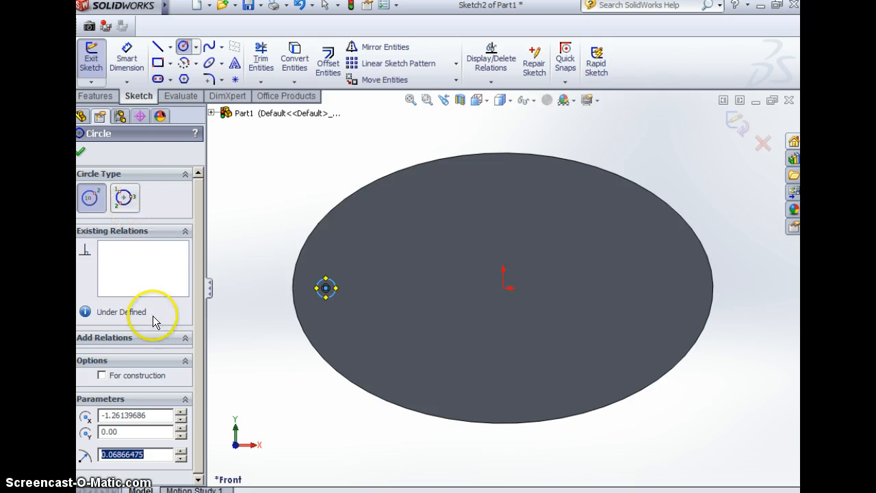
- Dimension the small circle's diameter and set it to 1/8 in
left_click(127, 58)
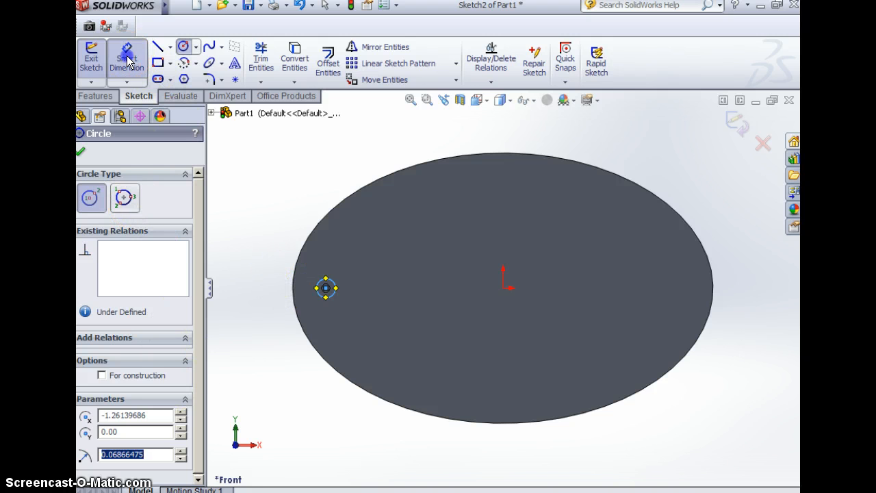
left_click(320, 283)
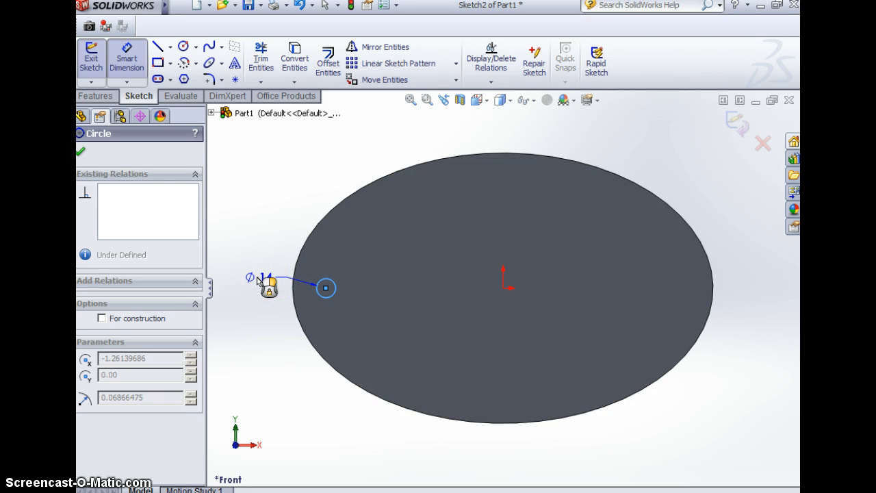
left_click(257, 278)
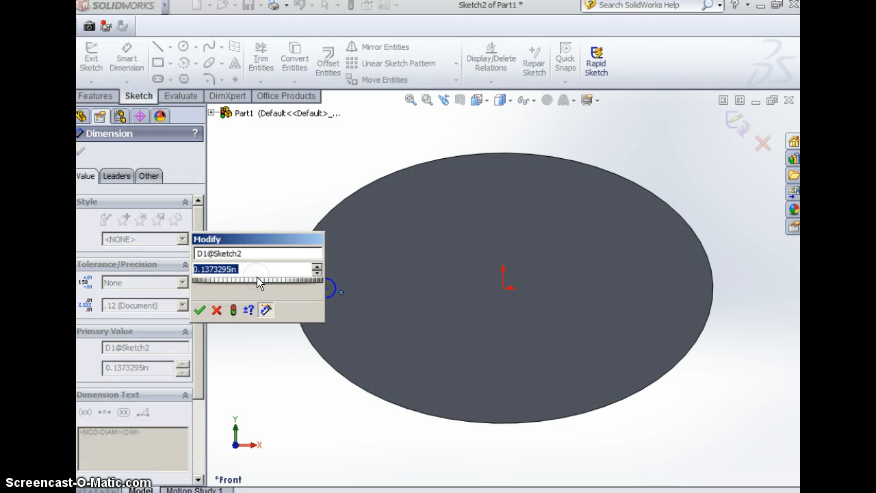
type("1/8")
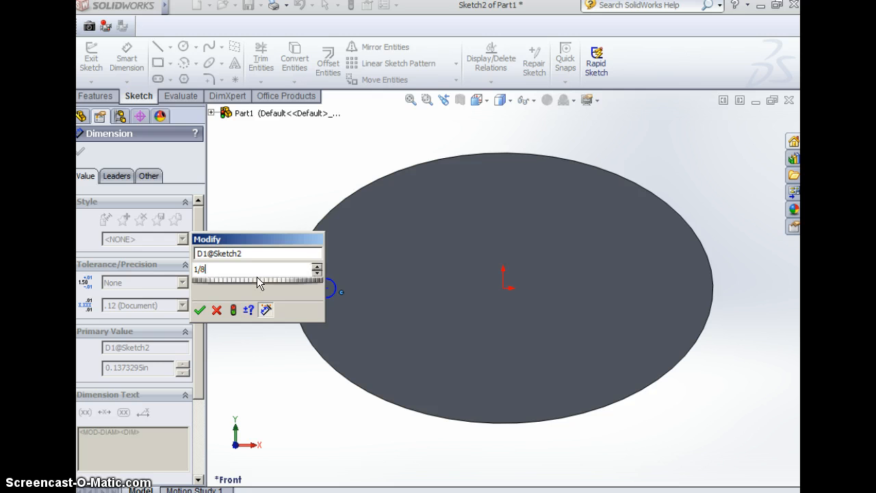
key("Return")
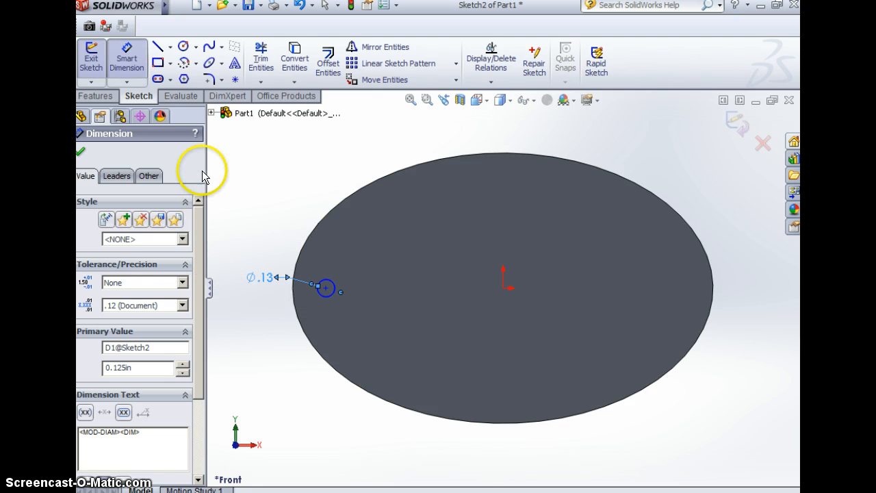
- Cut the small circle through the elliptical plate using an Extruded Cut with the Through All end condition
left_click(106, 97)
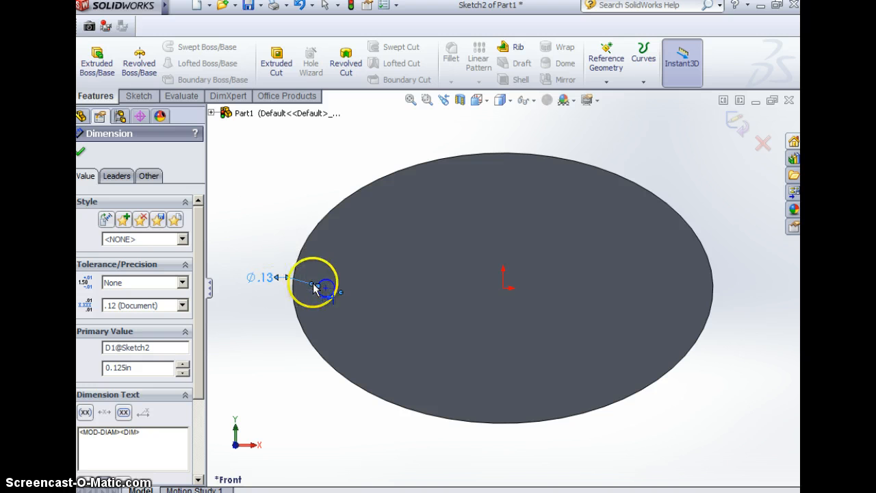
left_click(277, 60)
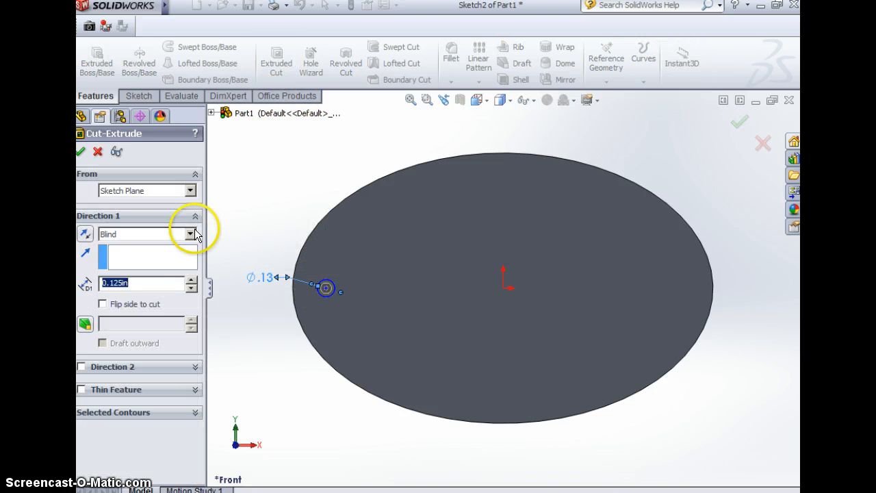
left_click(191, 234)
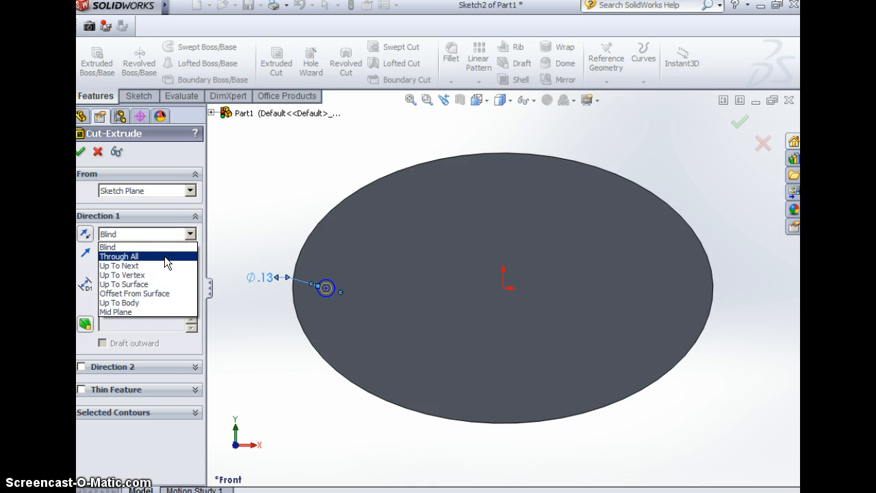
left_click(164, 256)
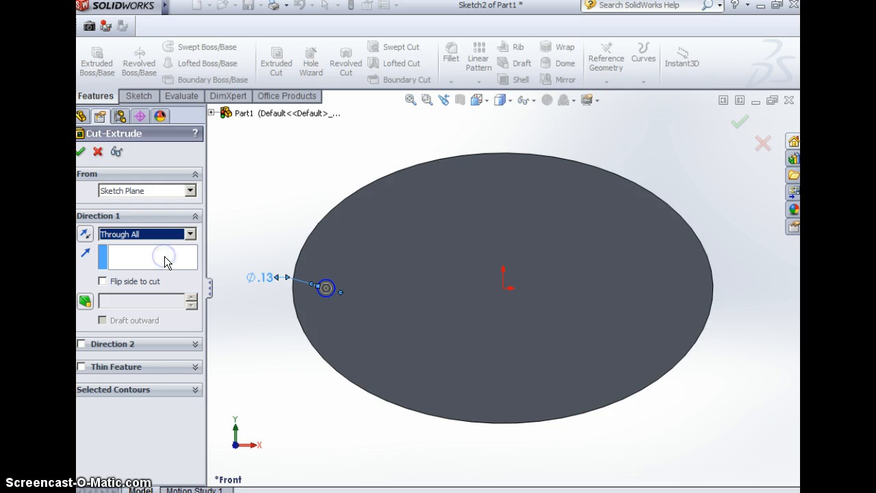
left_click(395, 186)
left_click(732, 124)
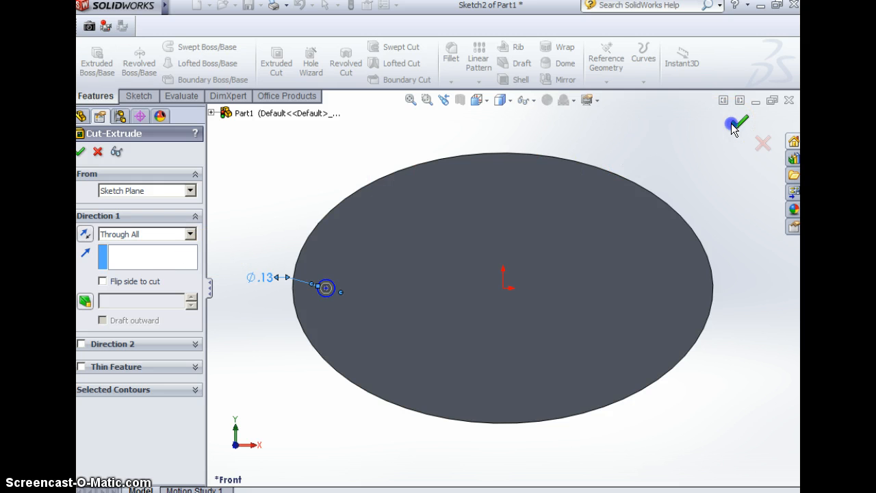
- Sketch a vertical corner rectangle about 0.15 in wide and 0.77 in tall on the plate's front face, between the hole and the origin
middle_click_drag(271, 204, 297, 212)
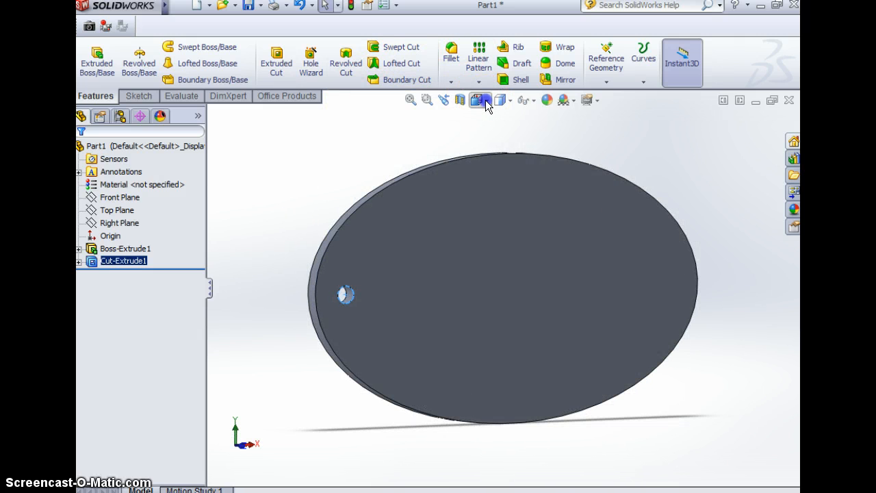
left_click(478, 100)
left_click(495, 134)
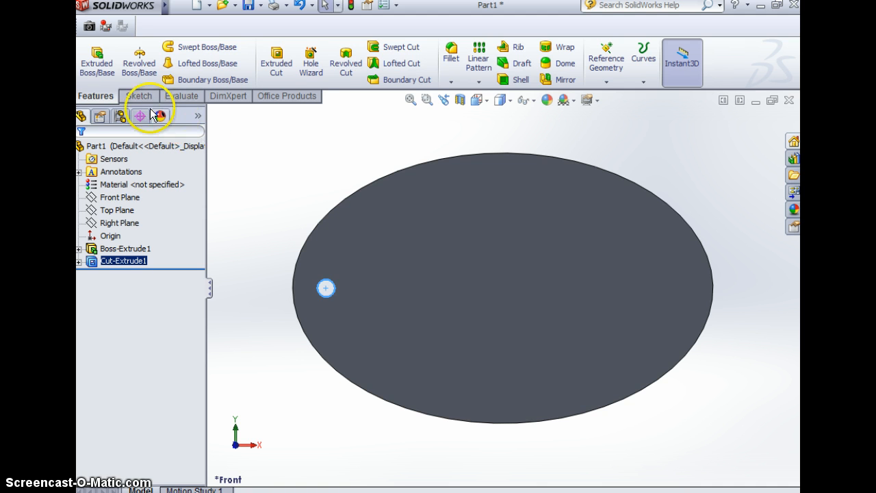
left_click(136, 97)
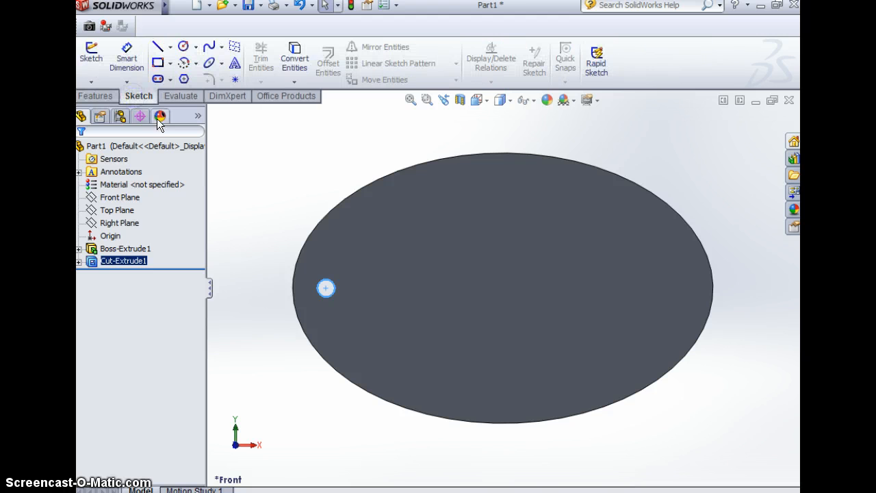
left_click(157, 64)
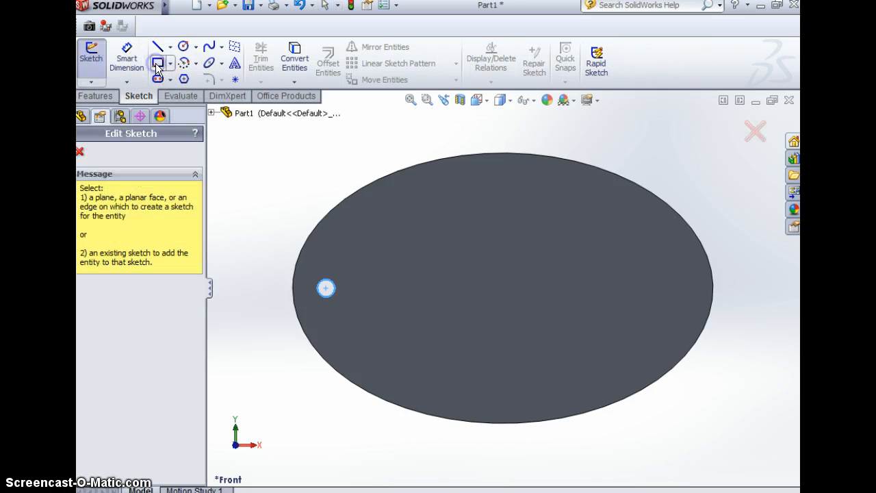
left_click(396, 246)
left_click(378, 221)
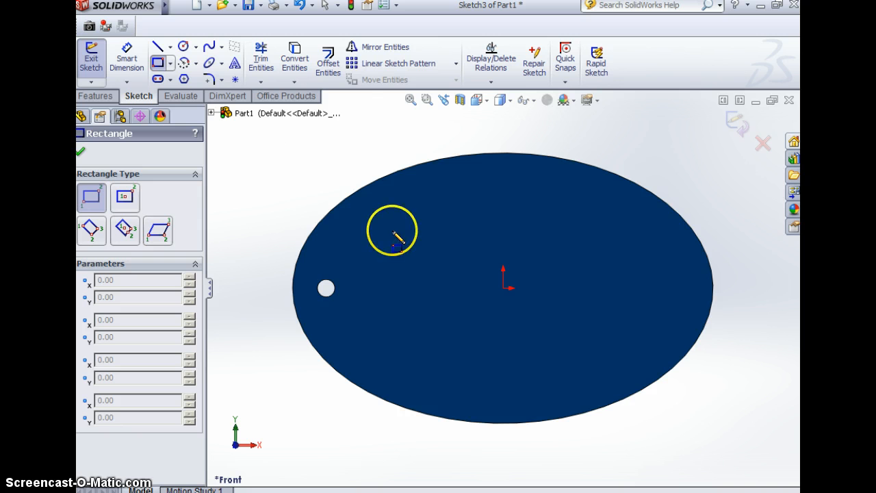
left_click(388, 236)
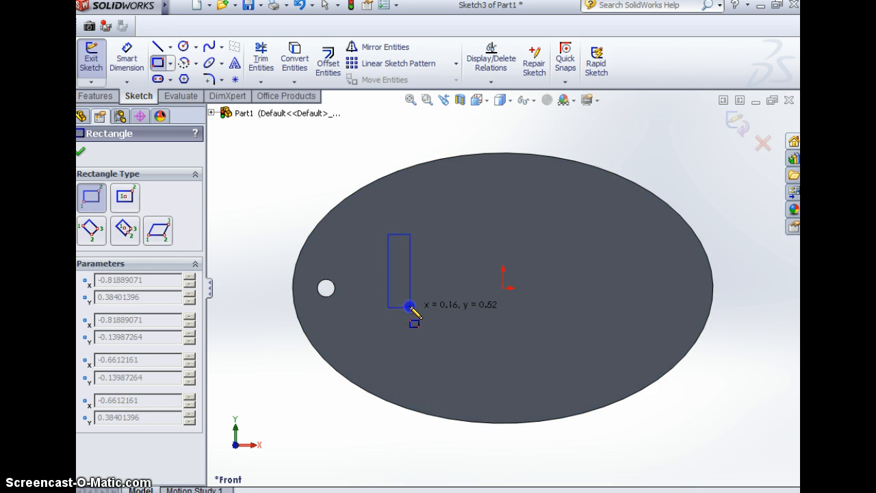
left_click(410, 342)
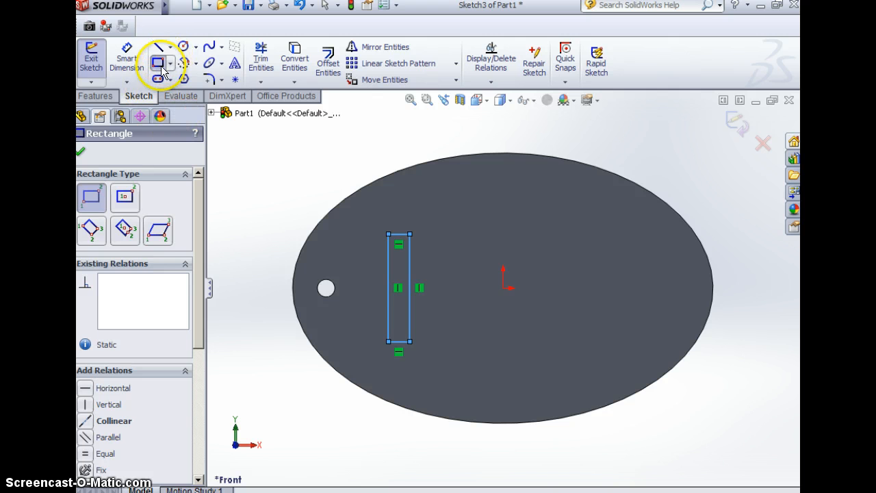
- Dimension the vertical rectangle's width along its lower edge and set it to 0.14 in
left_click(126, 60)
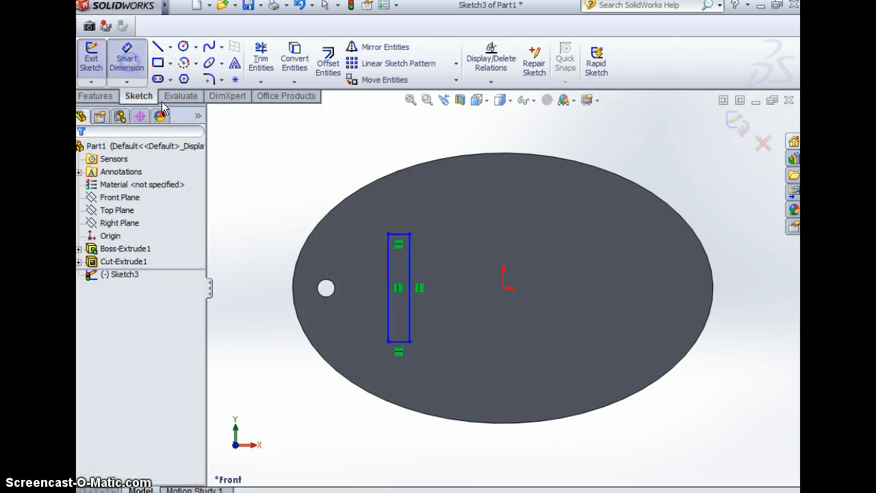
left_click(399, 342)
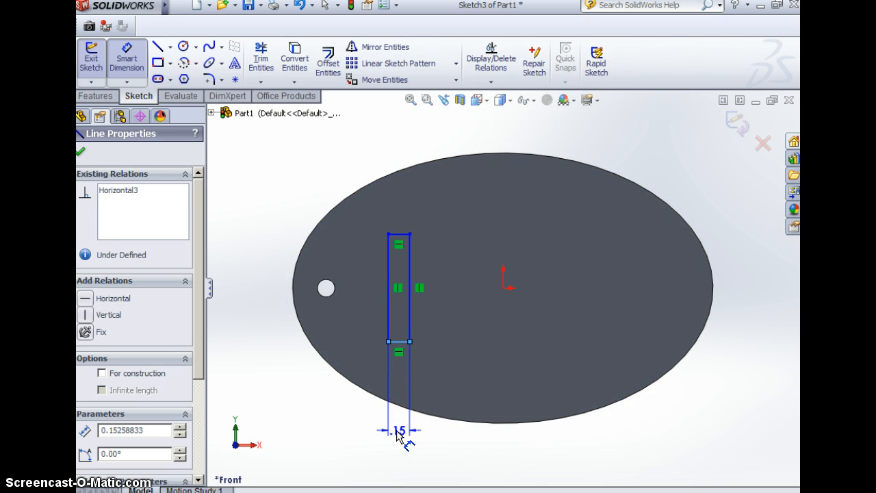
left_click(397, 433)
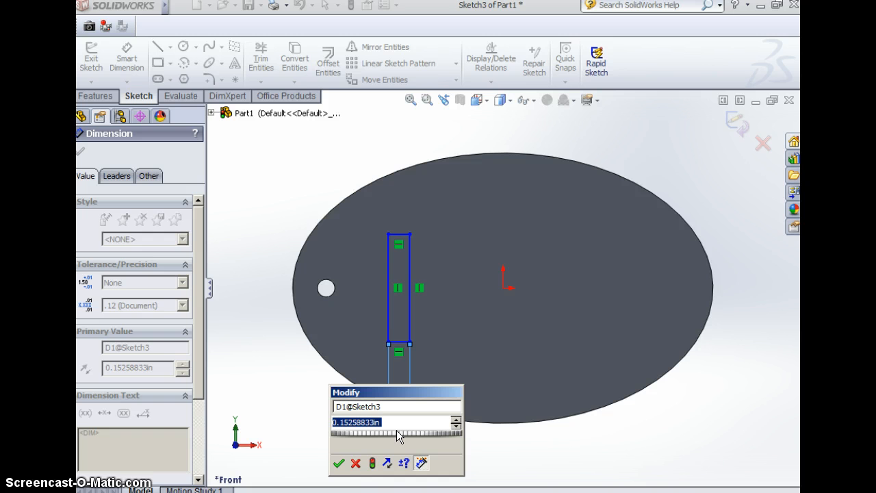
type("1.")
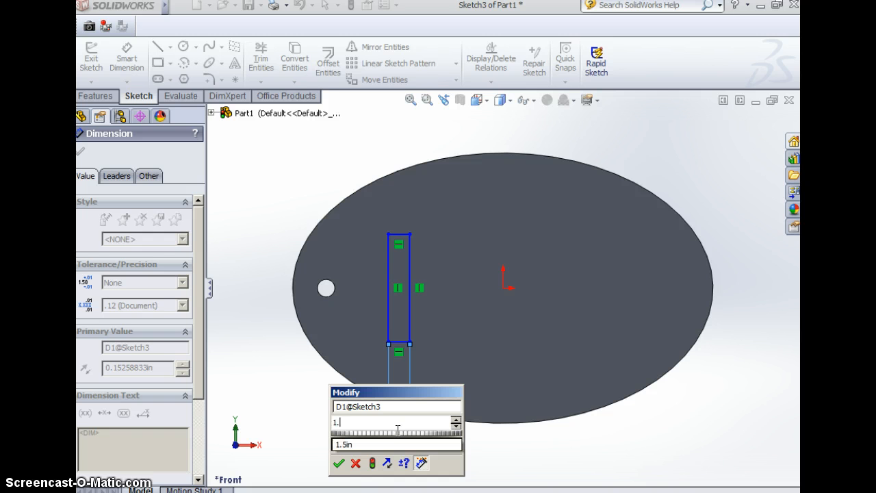
type("4")
key("Return")
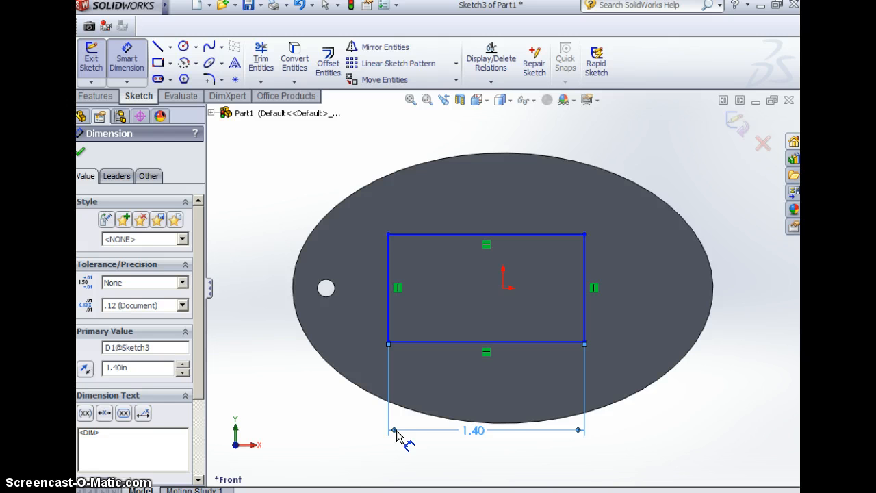
double_click(479, 433)
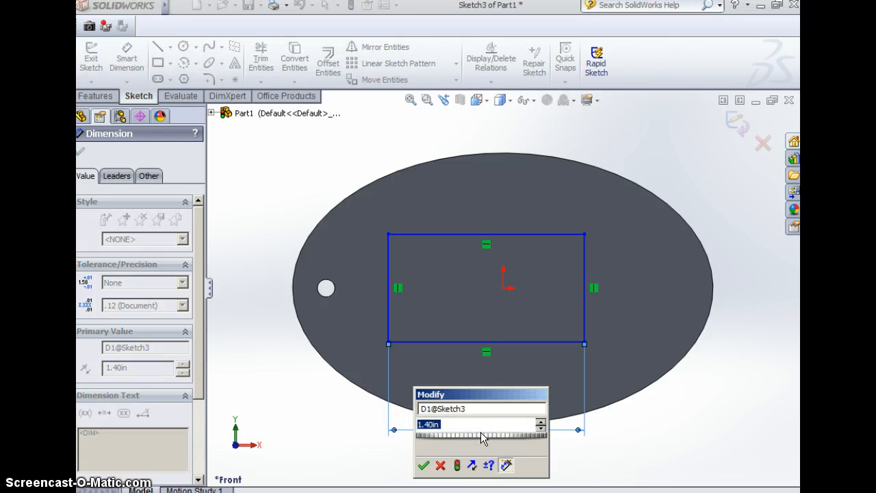
type(".14")
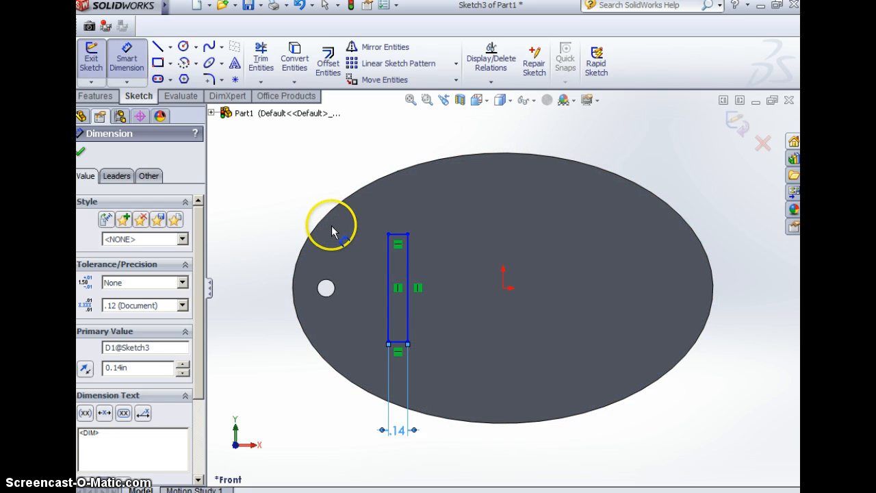
- Dimension the vertical rectangle's height along its left edge and set it to 0.77 in
left_click(387, 294)
left_click(252, 314)
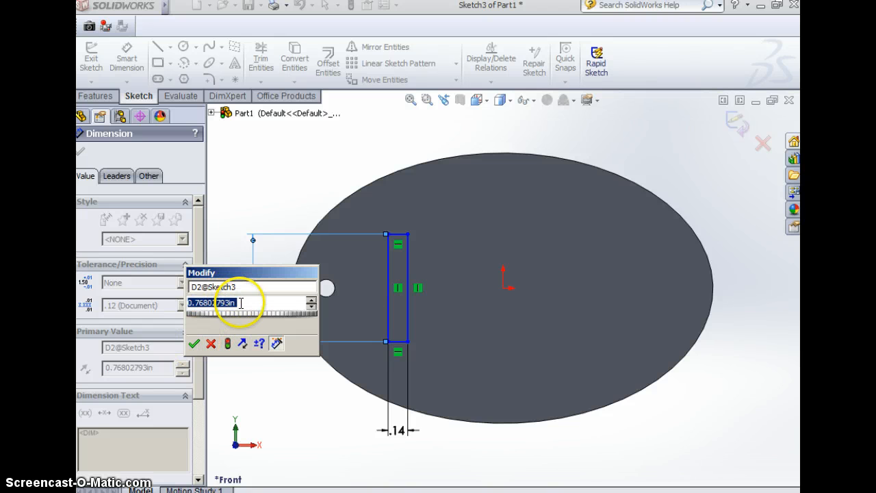
key("BackSpace")
type(".77")
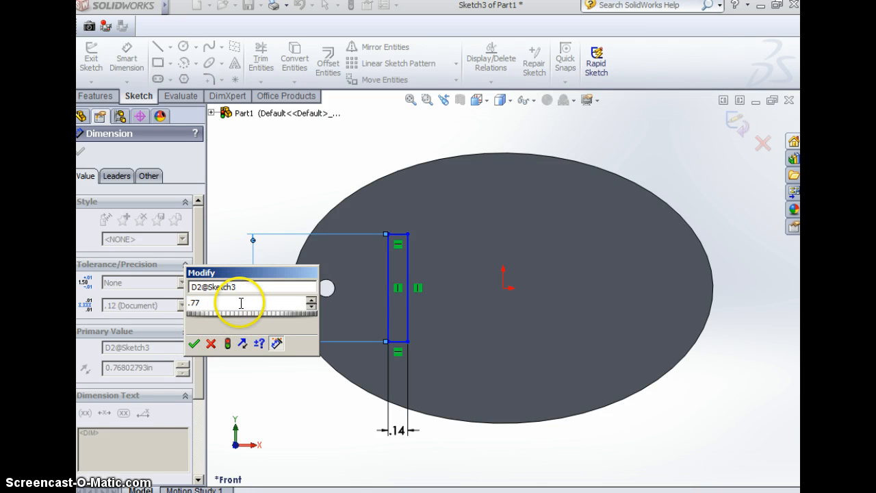
key("Return")
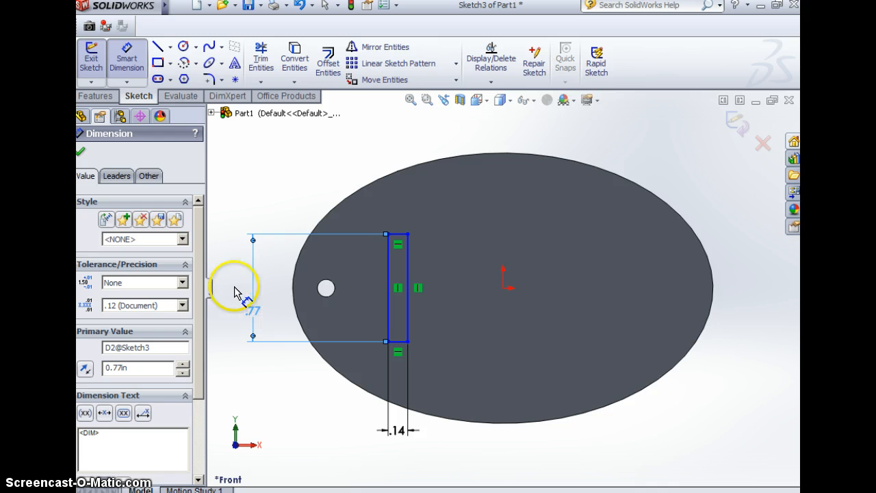
- Sketch a horizontal rectangle about 0.96 in wide across the vertical rectangle's upper edge, forming a T, and dimension its height to 0.14 in
left_click(157, 62)
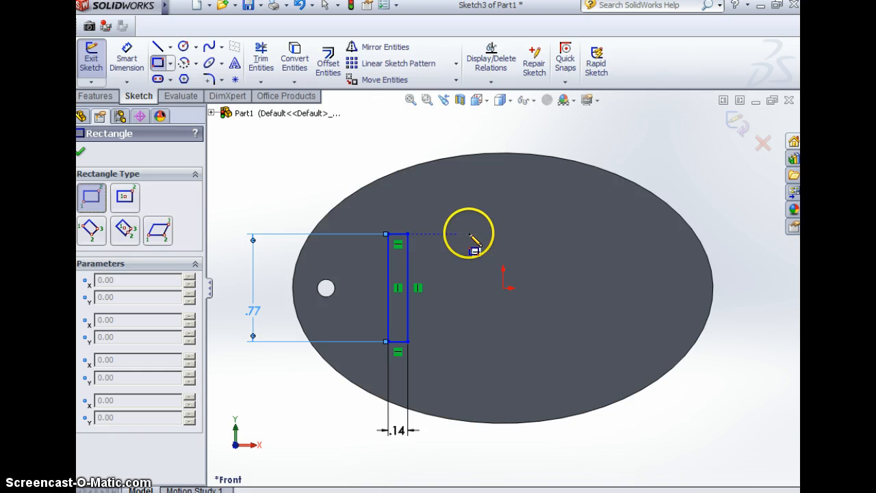
left_click_drag(470, 234, 337, 213)
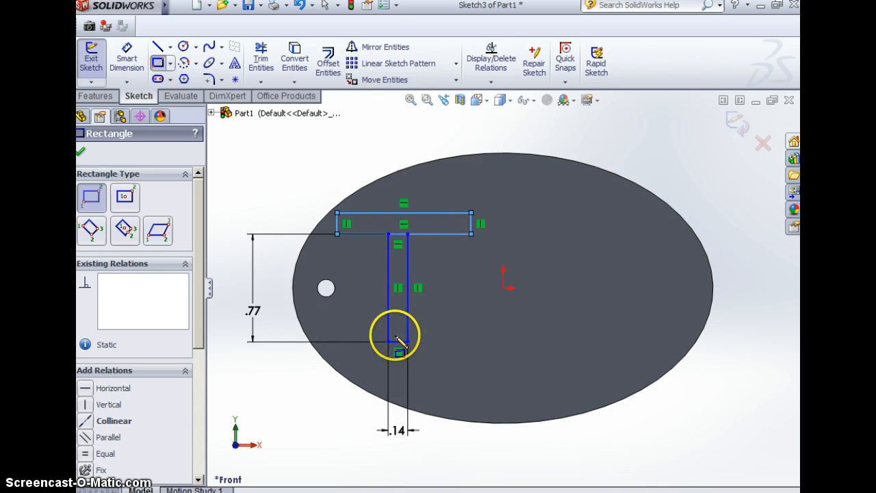
left_click(126, 59)
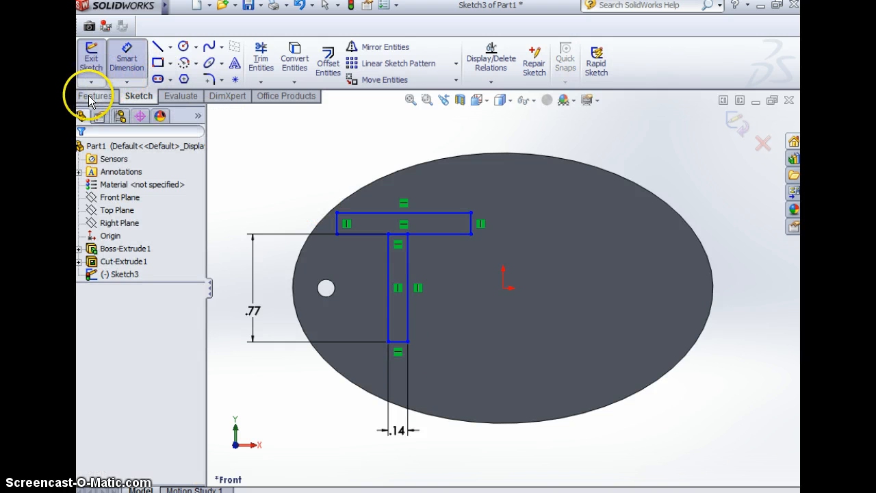
left_click(117, 60)
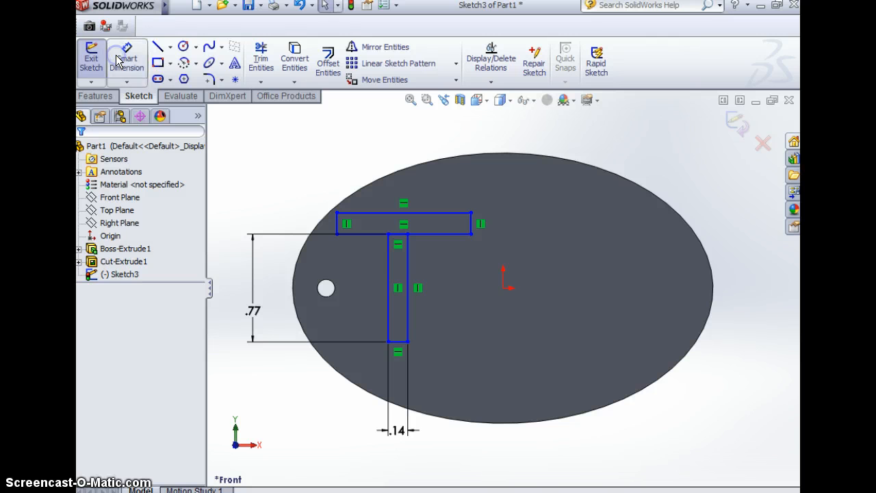
left_click(117, 60)
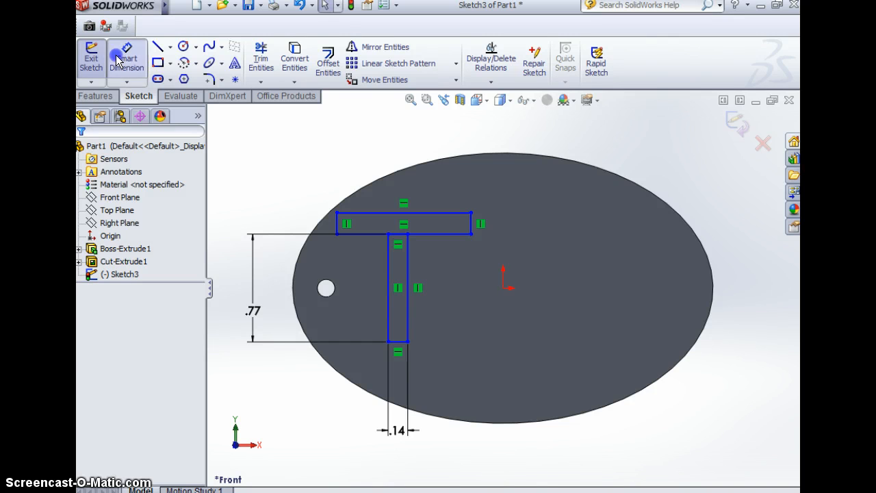
left_click(470, 224)
left_click_drag(471, 229, 521, 230)
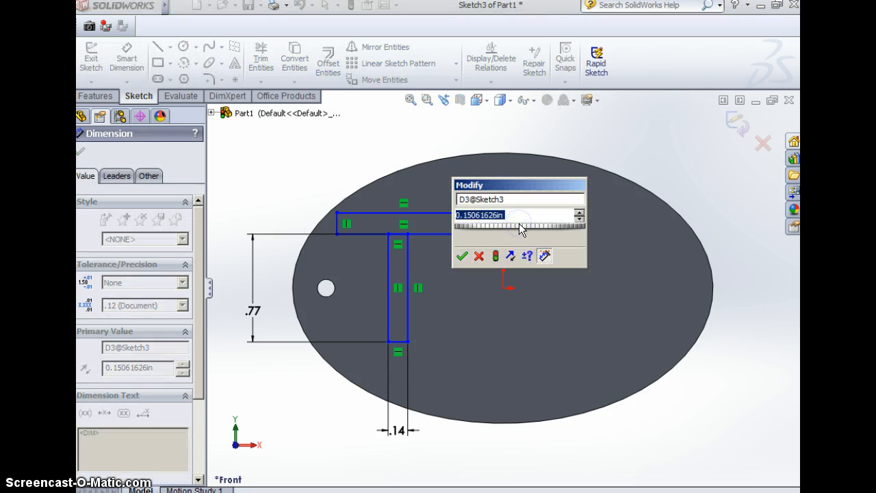
type(".14")
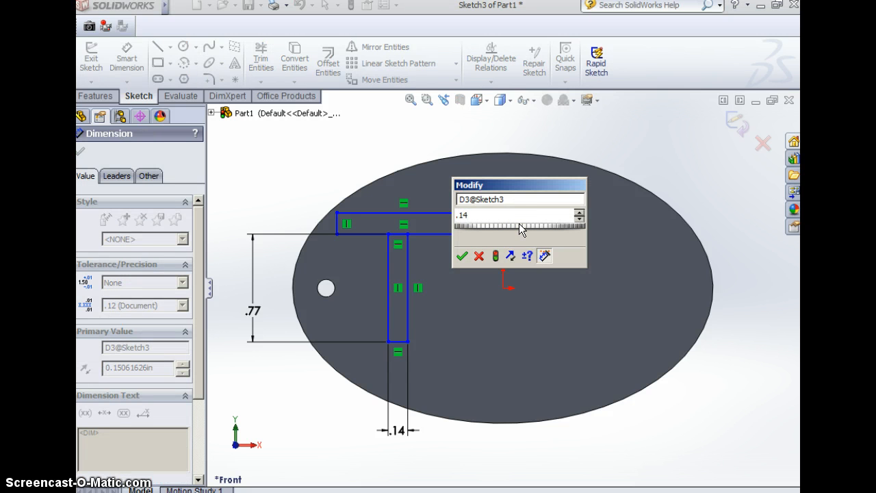
key("Return")
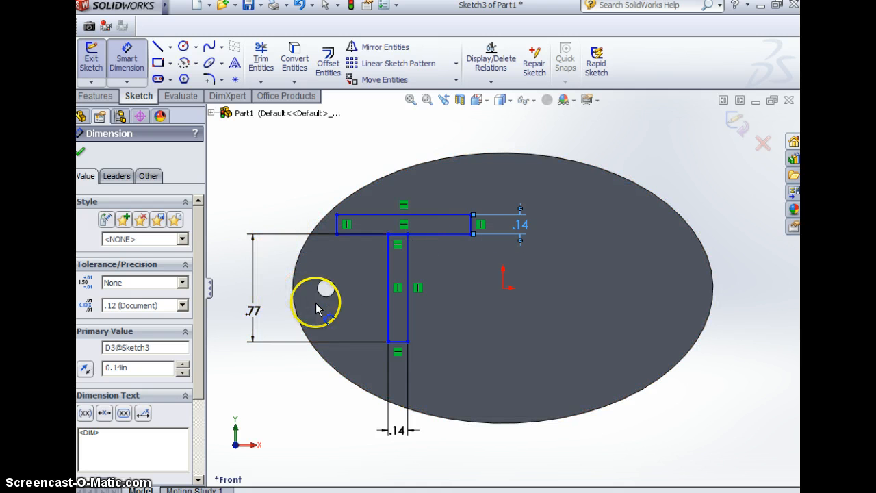
left_click(411, 260)
left_click_drag(411, 251, 471, 238)
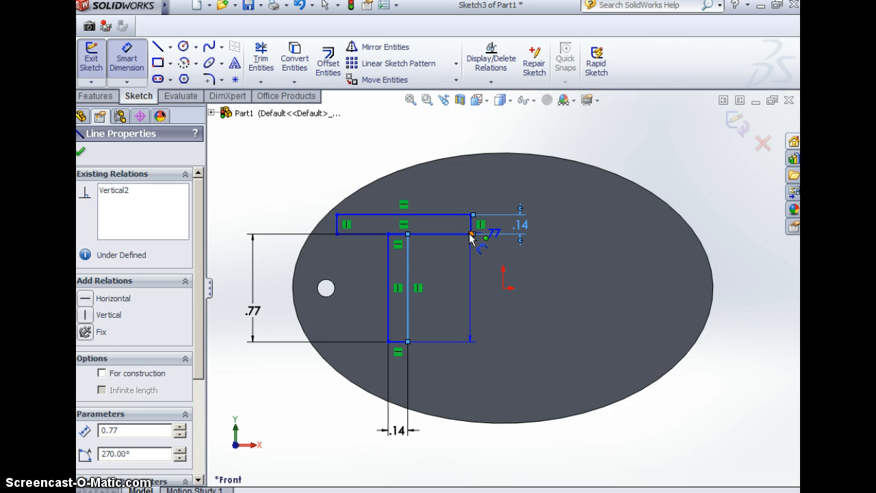
left_click(471, 234)
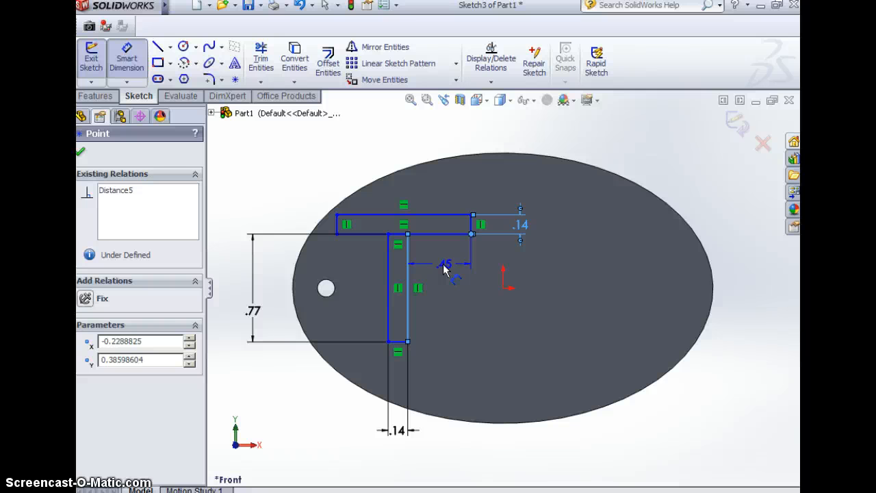
key("Escape")
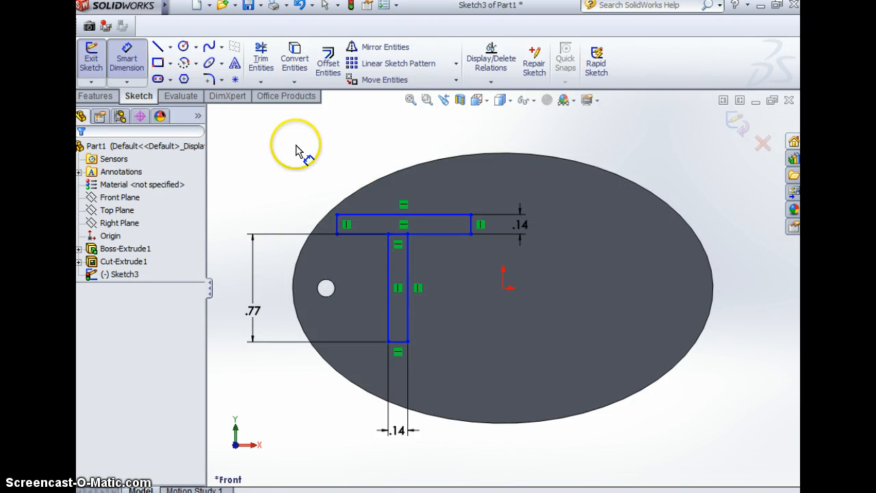
- Dimension the distance from the horizontal bar's lower left corner to the vertical bar's left edge and set it to 0.41 in
left_click(389, 288)
left_click_drag(341, 236, 336, 234)
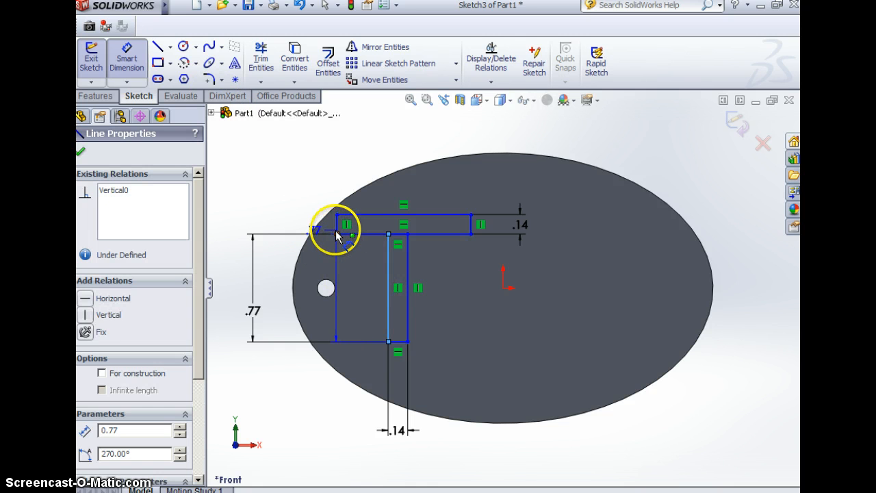
left_click(336, 233)
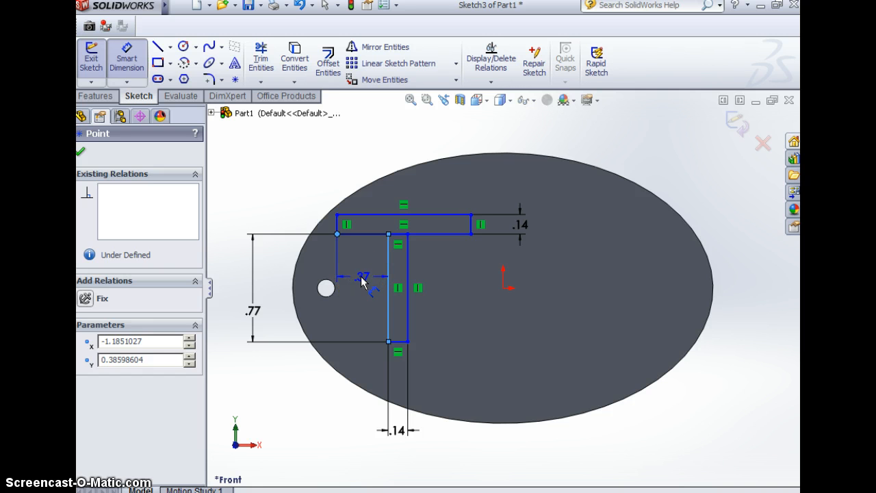
left_click(361, 275)
type(".41")
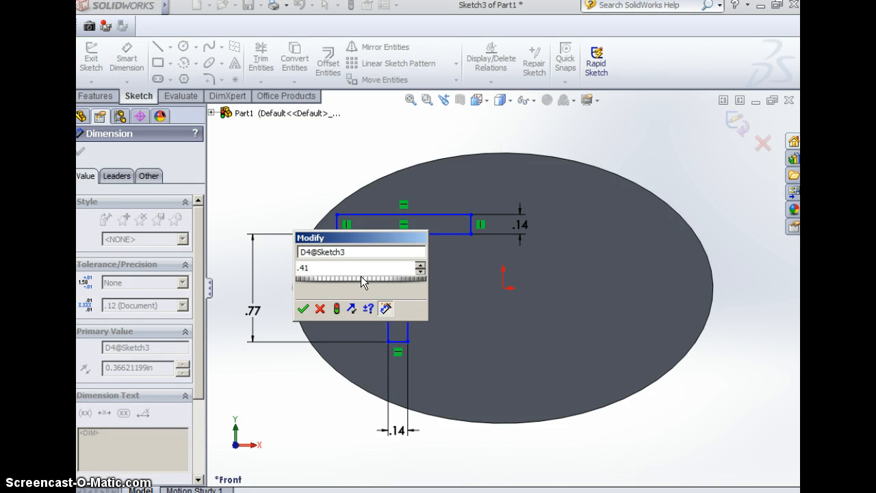
key("Return")
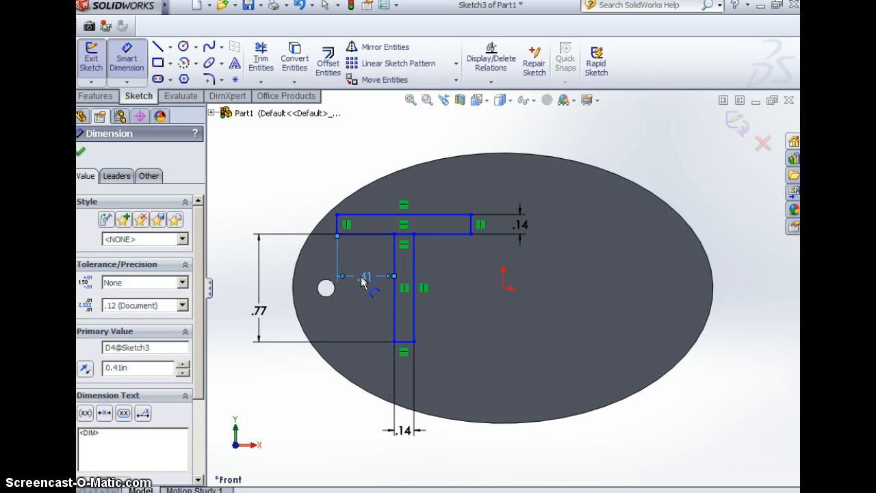
left_click(327, 415)
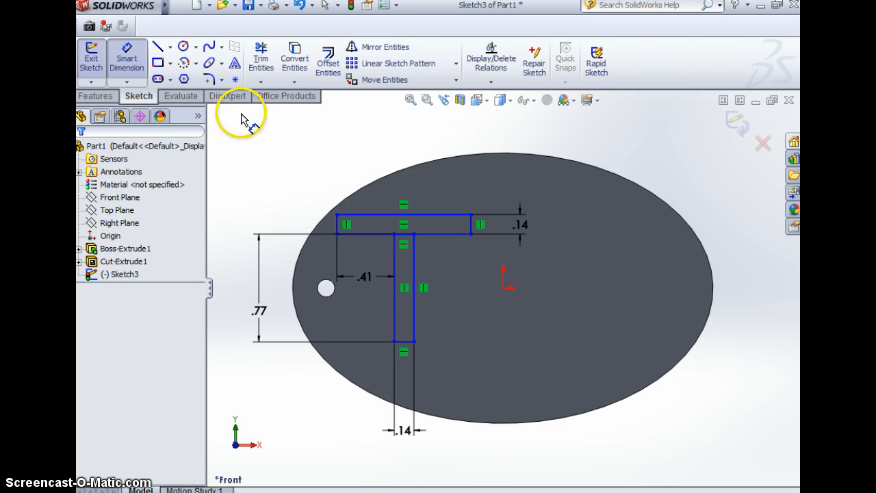
- Try extruding both rectangles of the T as a 0.0625 in blind boss on the plate's front face, and undo the extrusion
left_click(100, 96)
left_click(100, 61)
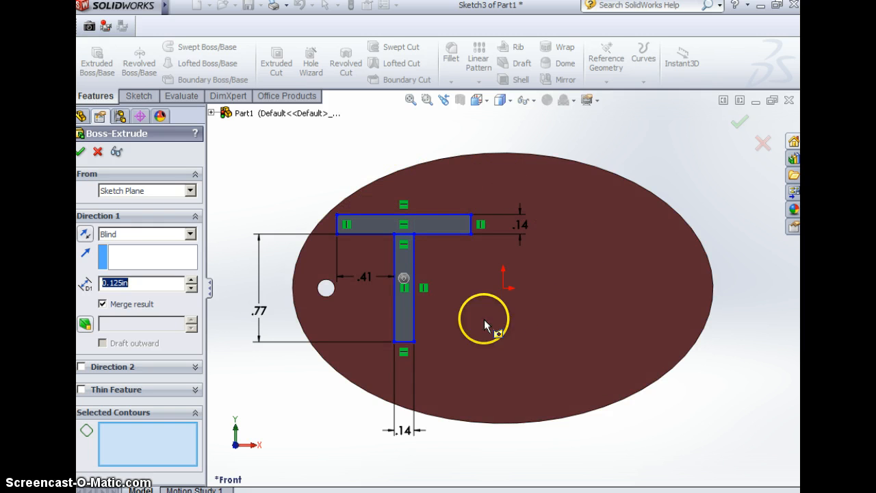
left_click(403, 320)
left_click(426, 219)
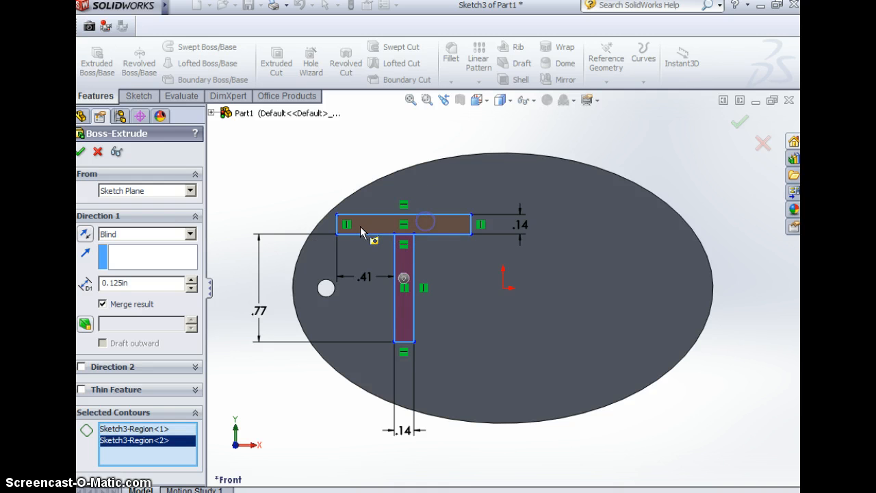
left_click(149, 284)
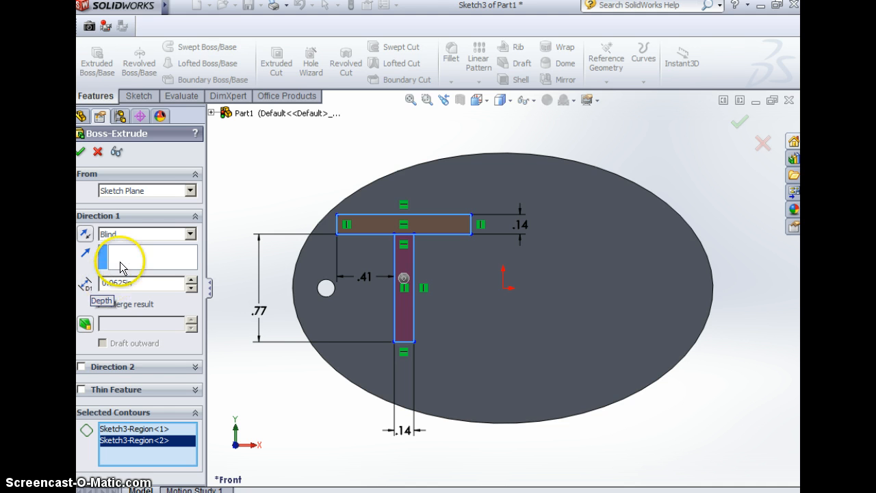
left_click(740, 128)
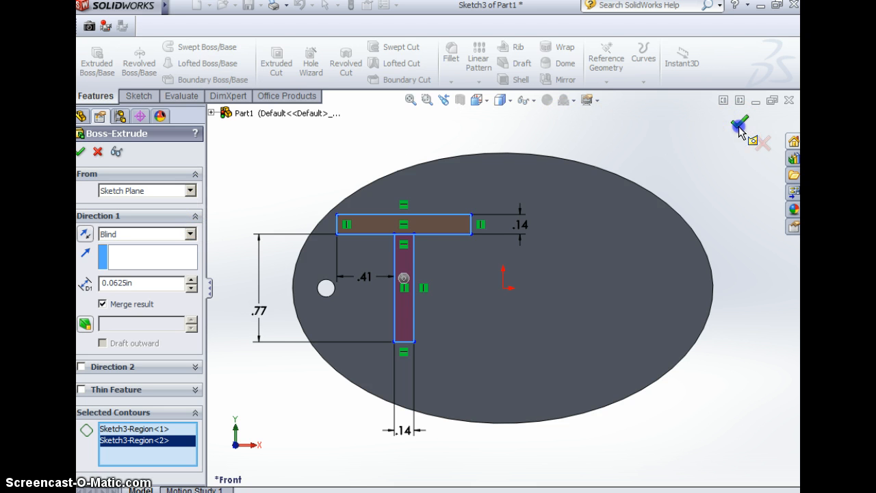
middle_click_drag(710, 190, 734, 181)
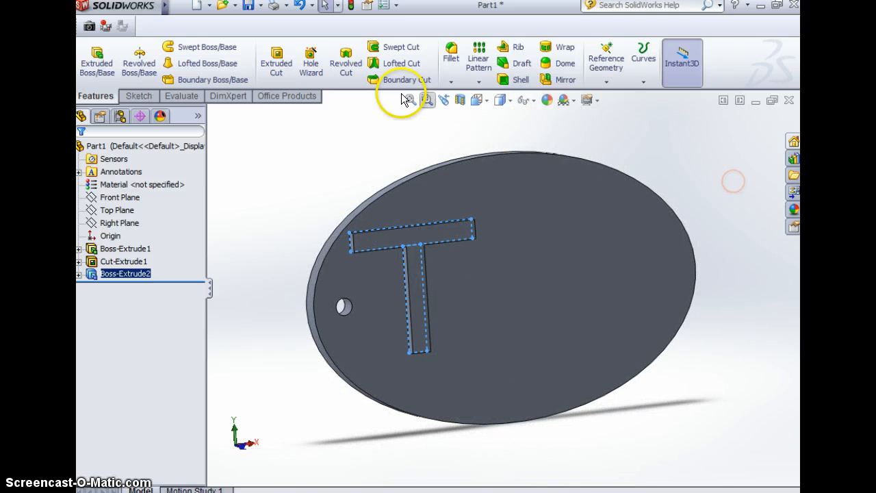
left_click(300, 6)
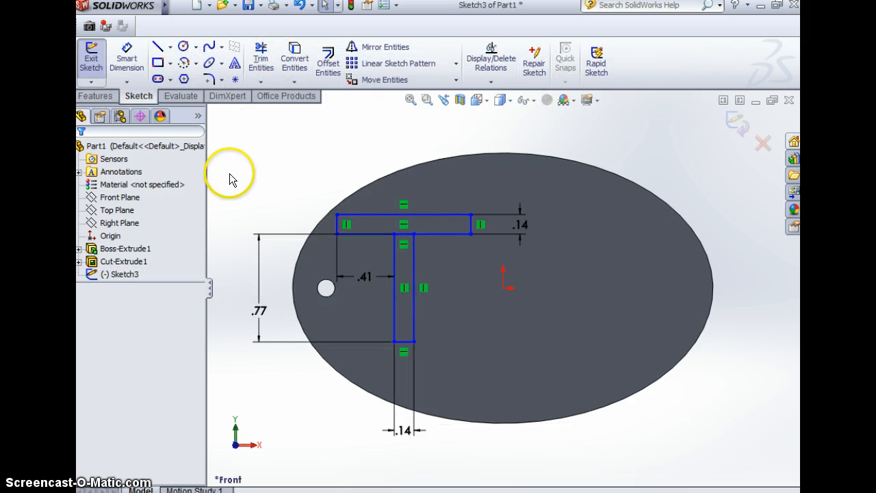
- Cut both rectangles of the T 0.0625 in deep into the plate's front face with a blind Extruded Cut
left_click(97, 95)
left_click(276, 59)
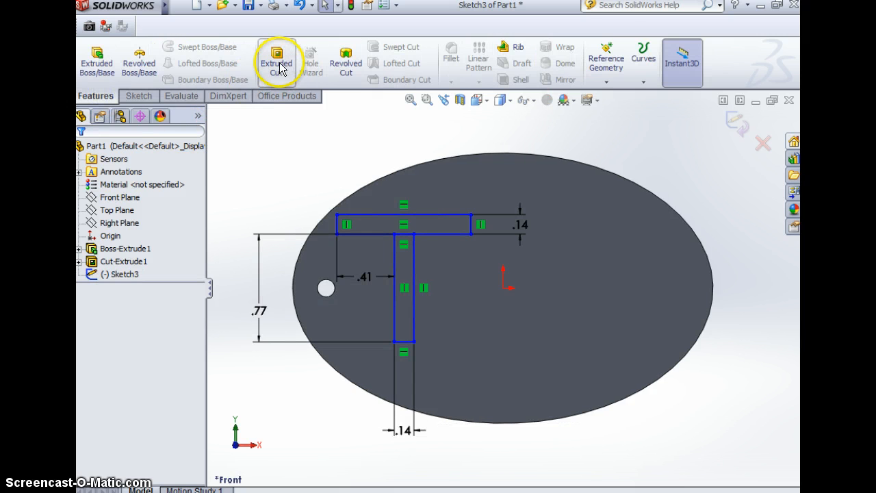
left_click(370, 222)
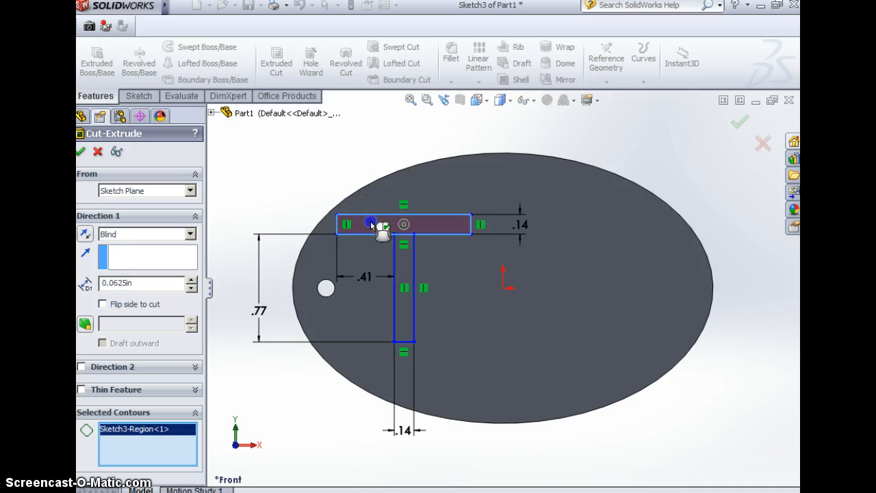
left_click(401, 308)
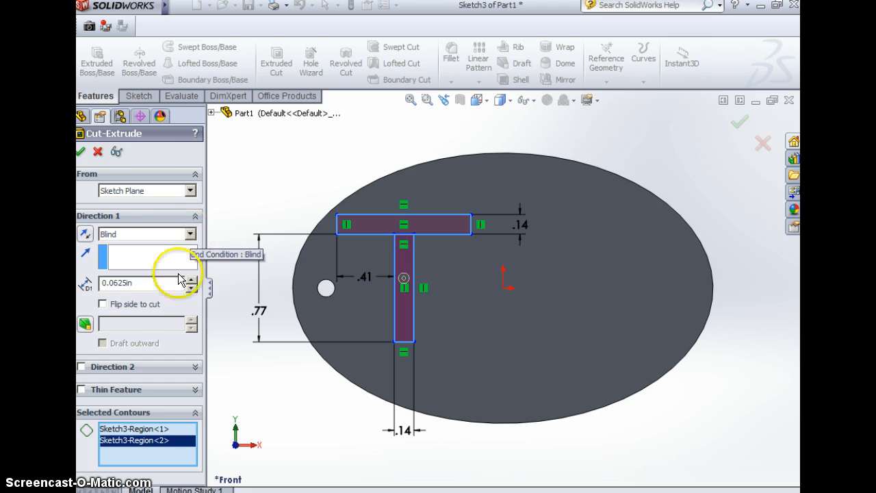
left_click(80, 152)
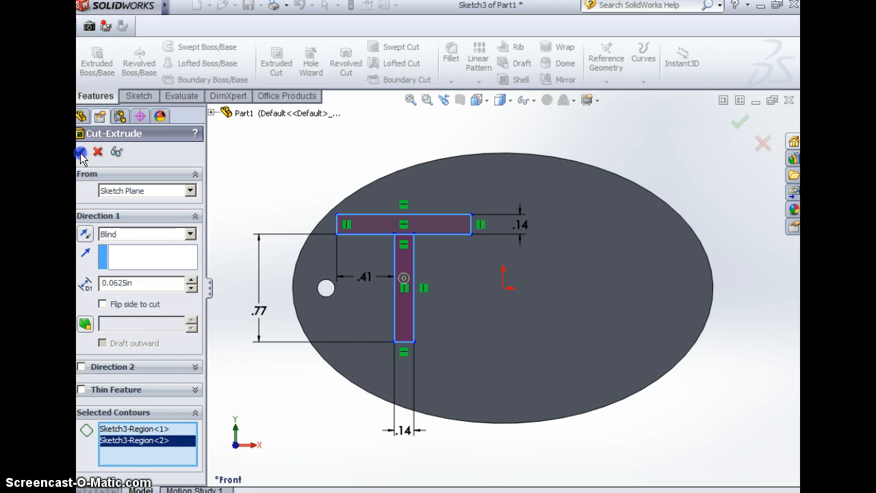
middle_click_drag(707, 158, 717, 137)
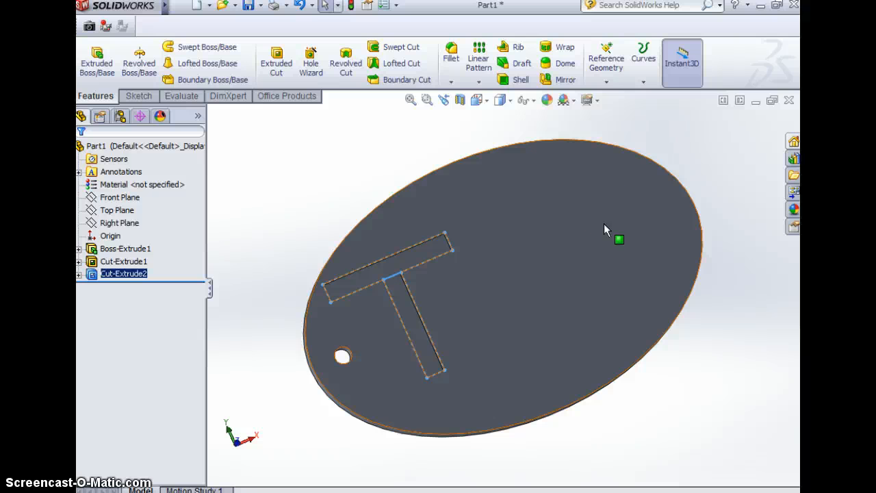
left_click(481, 149)
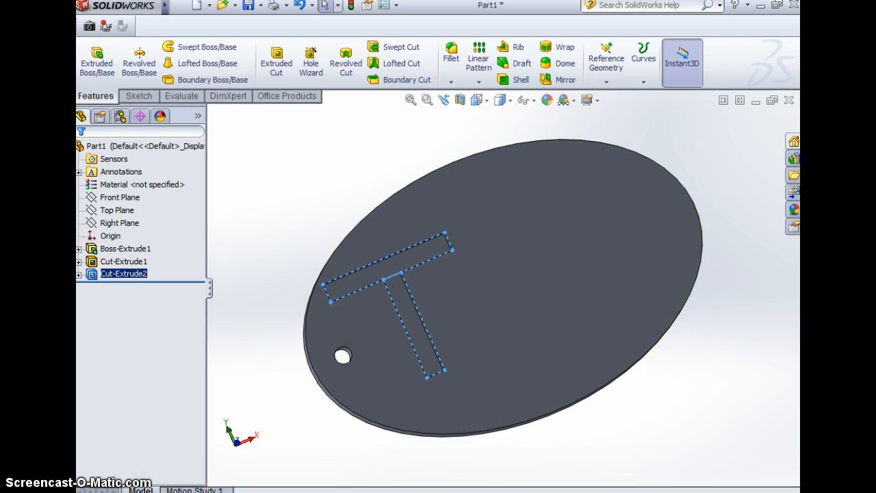
- Close the program, choosing to save the part, and enter the maker's first name followed by ".keychain" as its file name in Documents
left_click(795, 4)
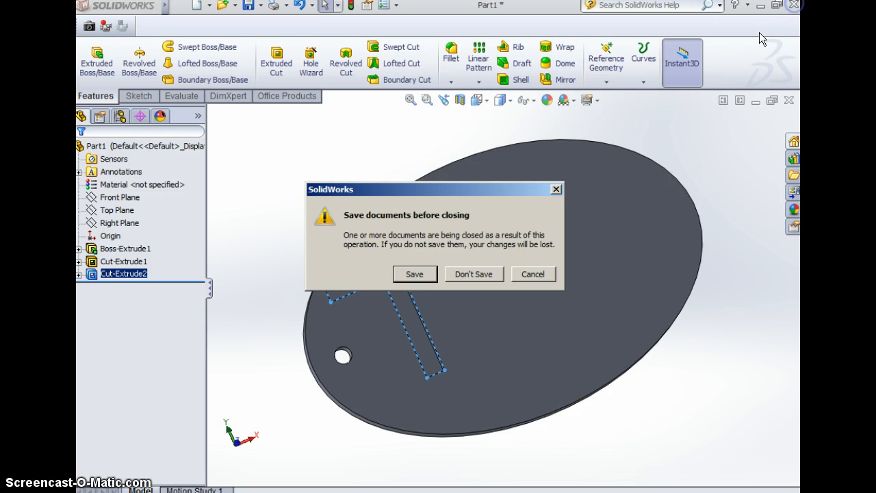
left_click(420, 277)
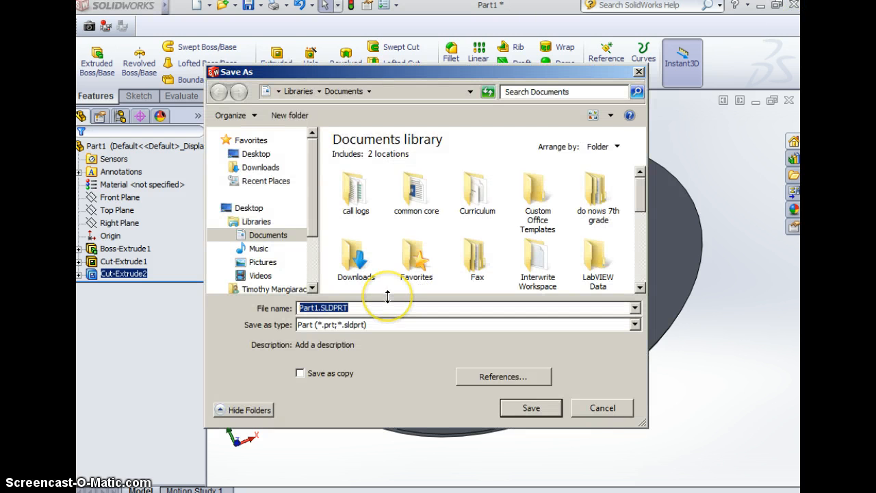
type("ti")
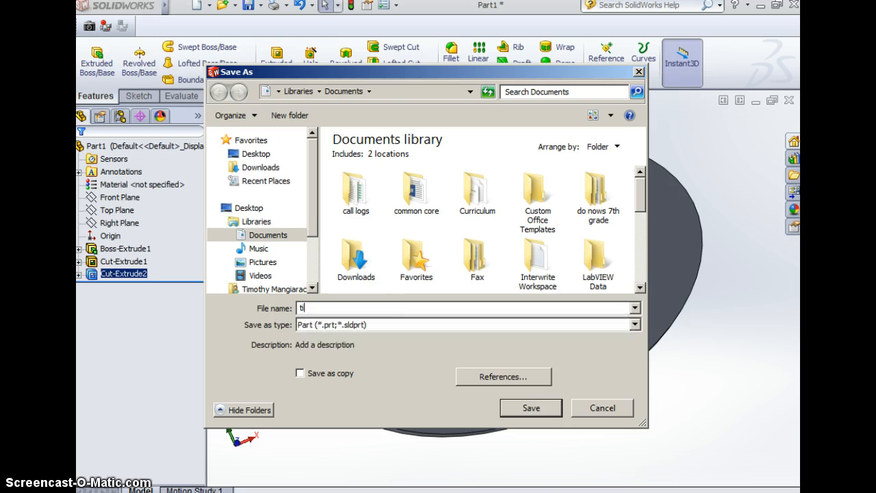
type("m.keychain")
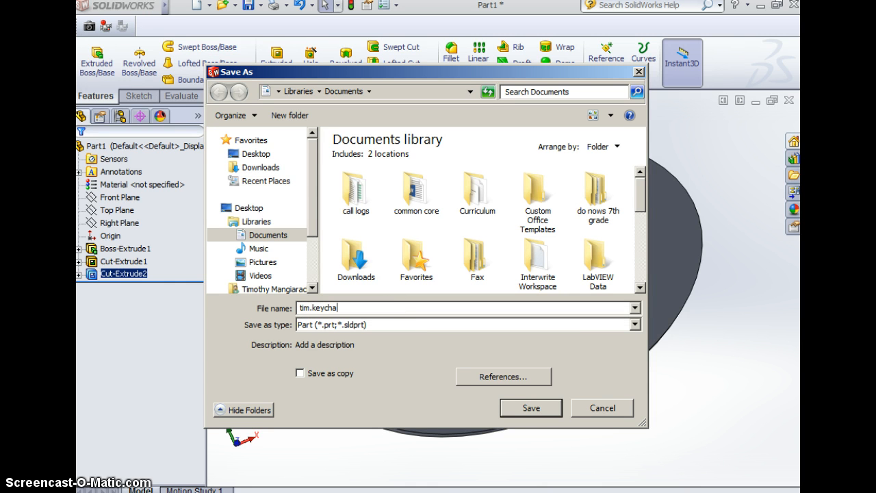